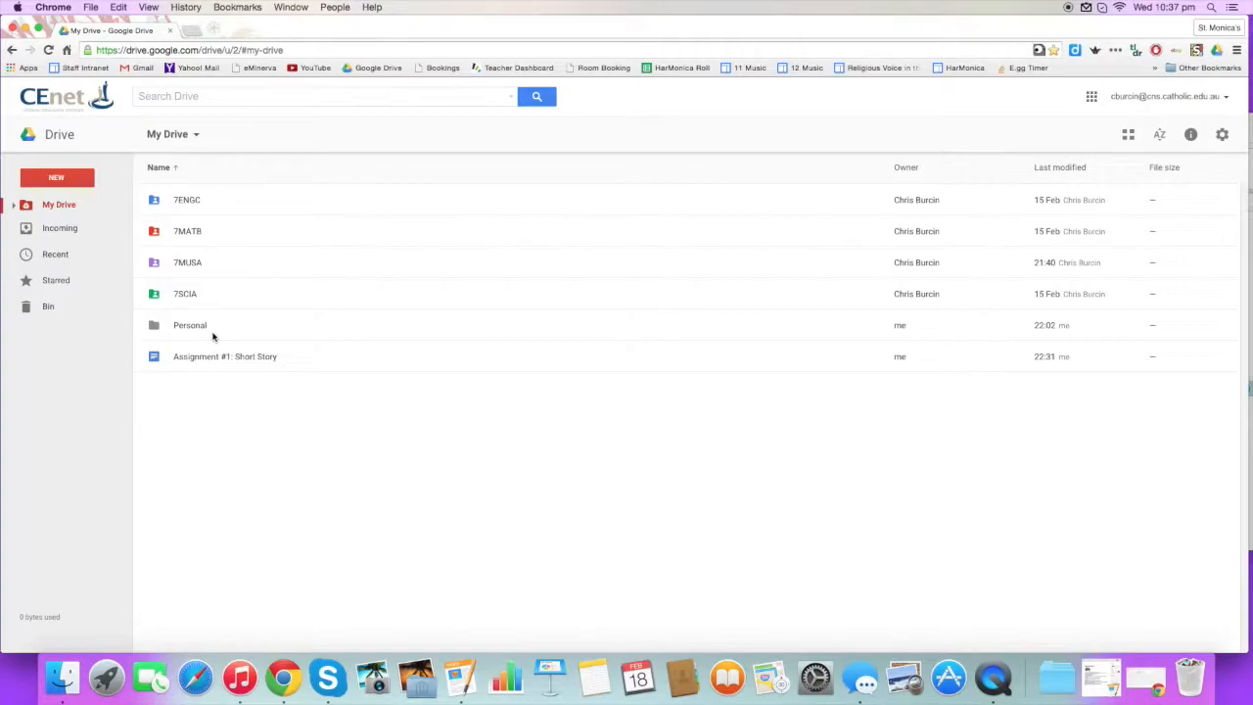
Move 'Assignment #1: Short Story' into the shared 7ENGC folder, accepting the sharing prompt.
{"action": "left_click", "coordinate": [298, 361]}
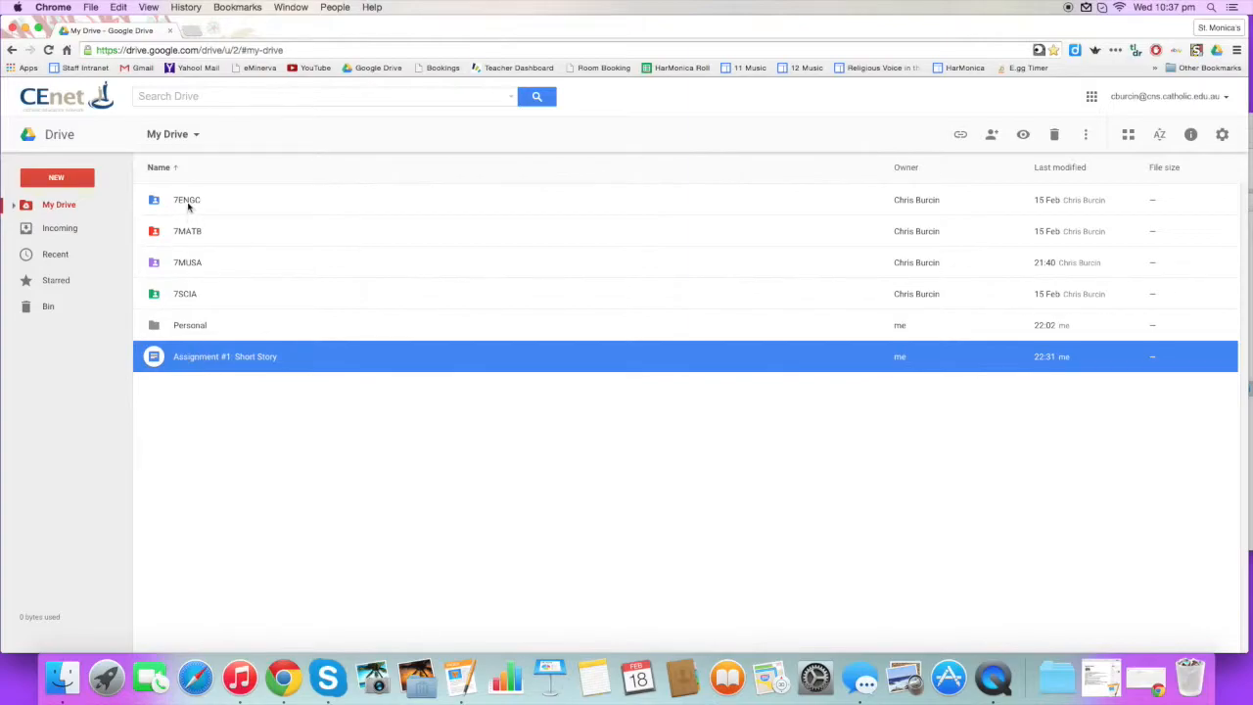
{"action": "left_click", "coordinate": [252, 428]}
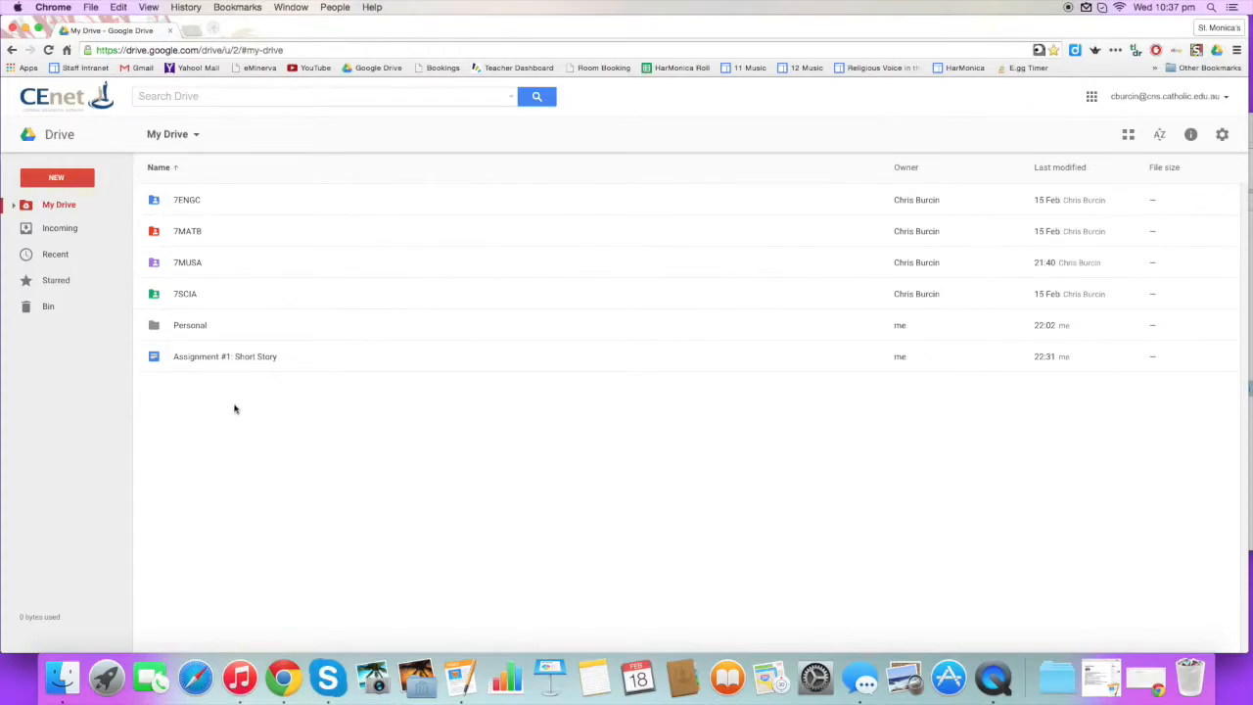
{"action": "left_click", "coordinate": [223, 358]}
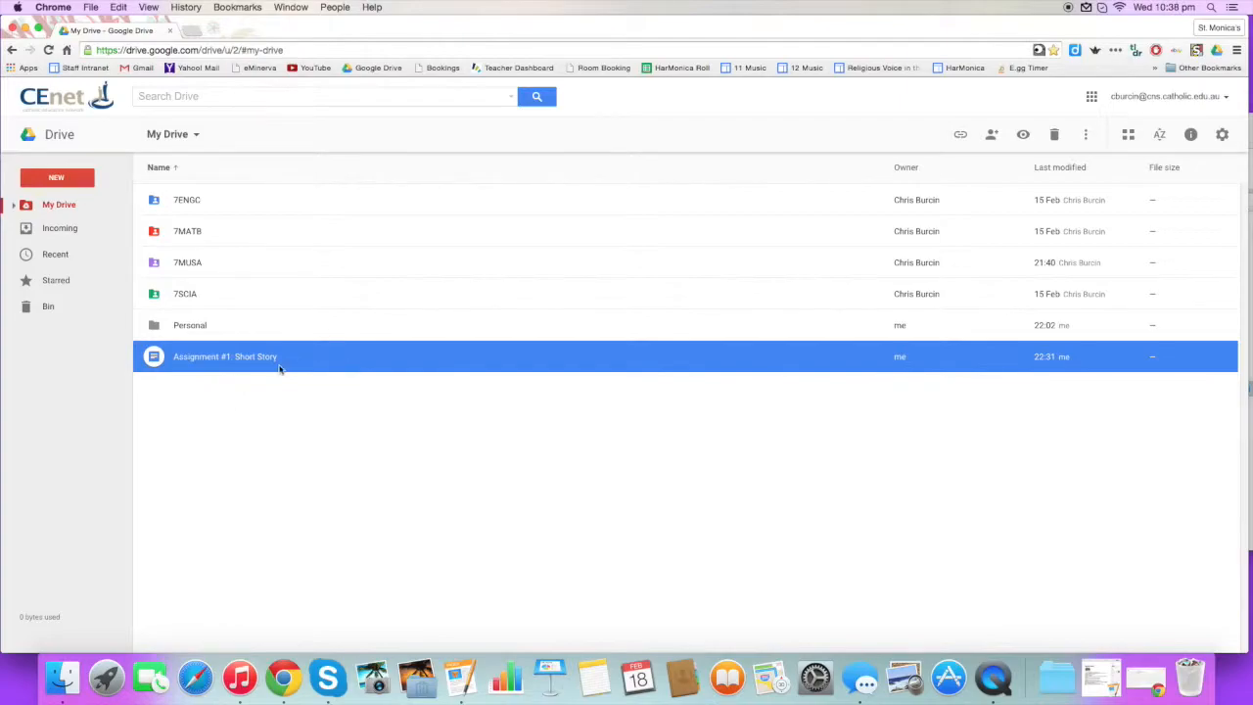
{"action": "left_click", "coordinate": [271, 361]}
{"action": "left_click_drag", "start_coordinate": [271, 361], "coordinate": [200, 201]}
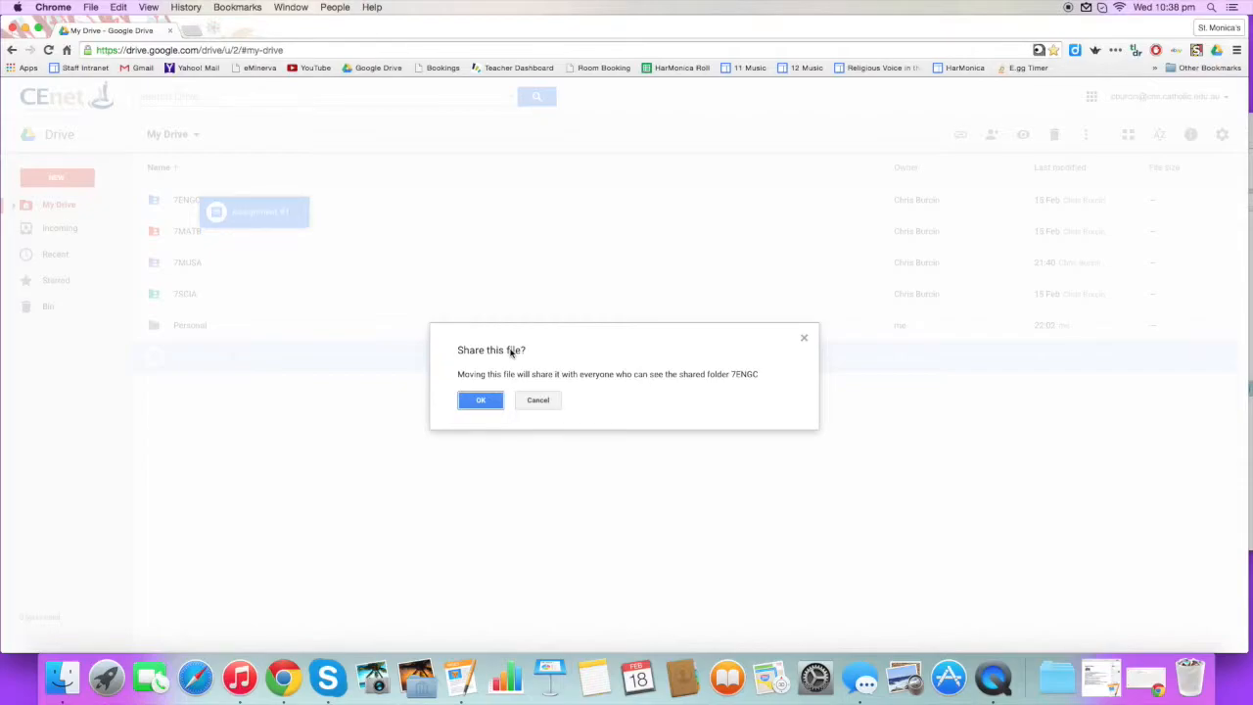
{"action": "left_click", "coordinate": [481, 400]}
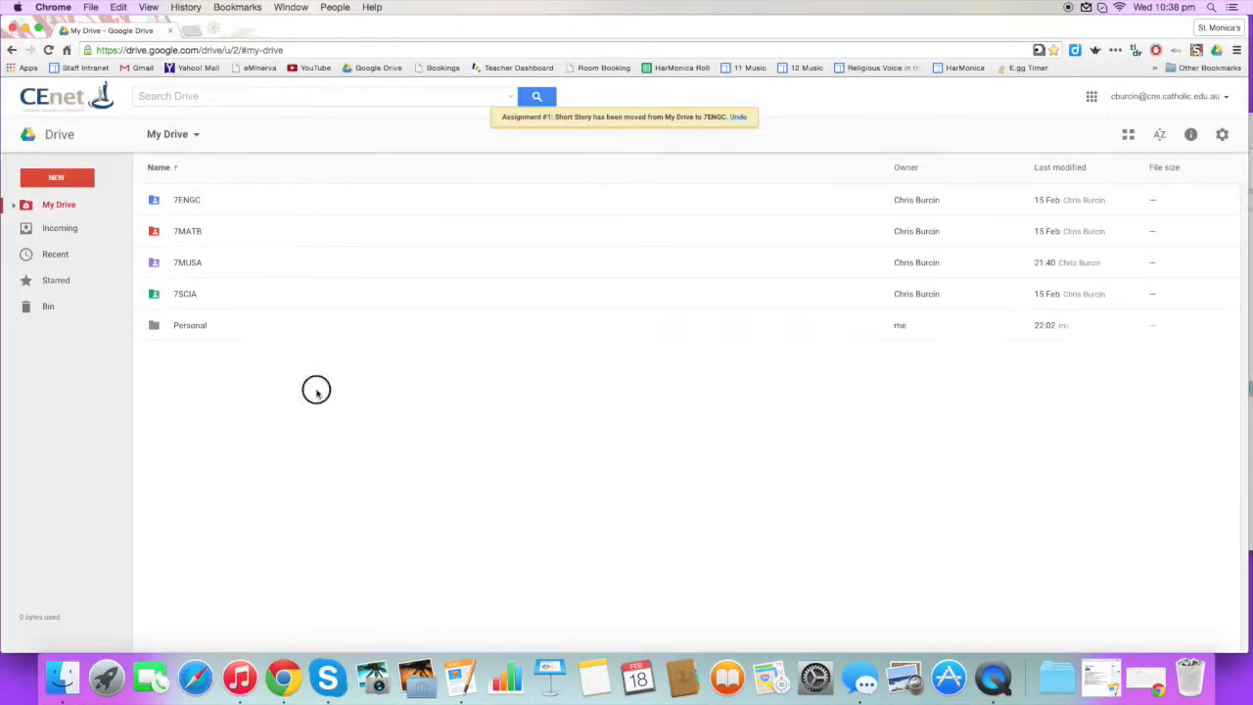
Open 7ENGC to confirm the moved file, then return to My Drive.
{"action": "left_click", "coordinate": [219, 202]}
{"action": "double_click", "coordinate": [220, 201]}
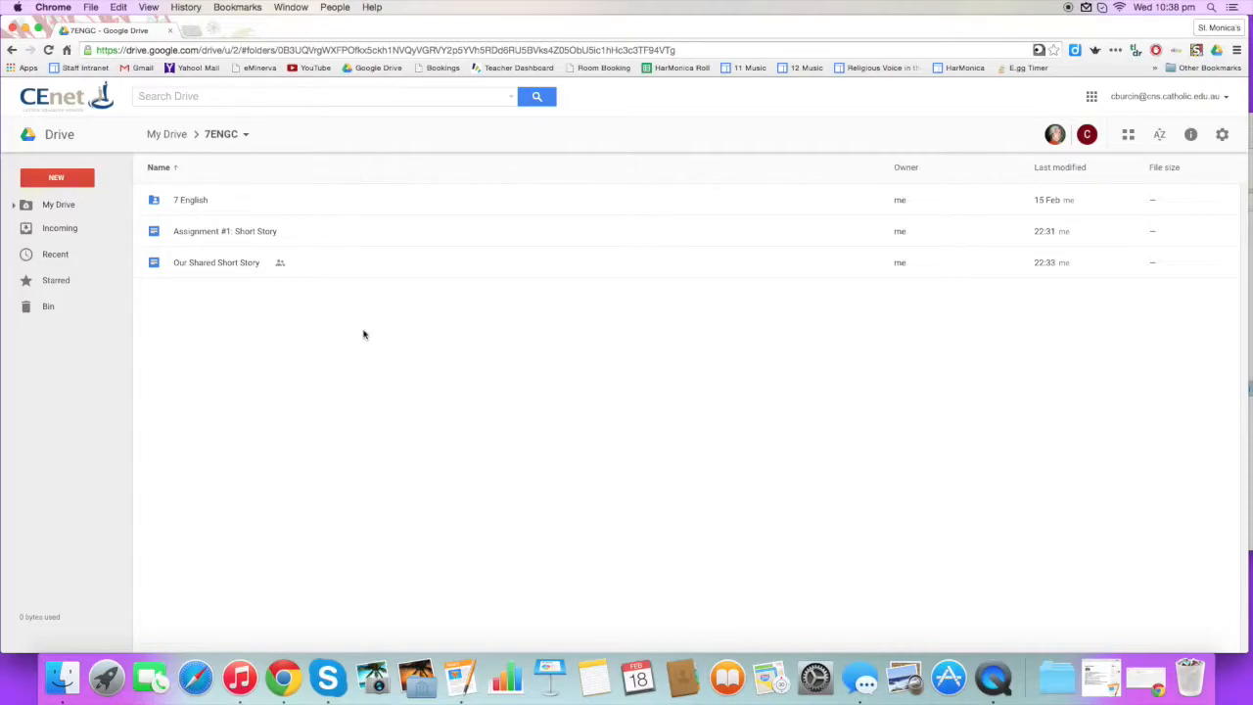
{"action": "left_click", "coordinate": [51, 206]}
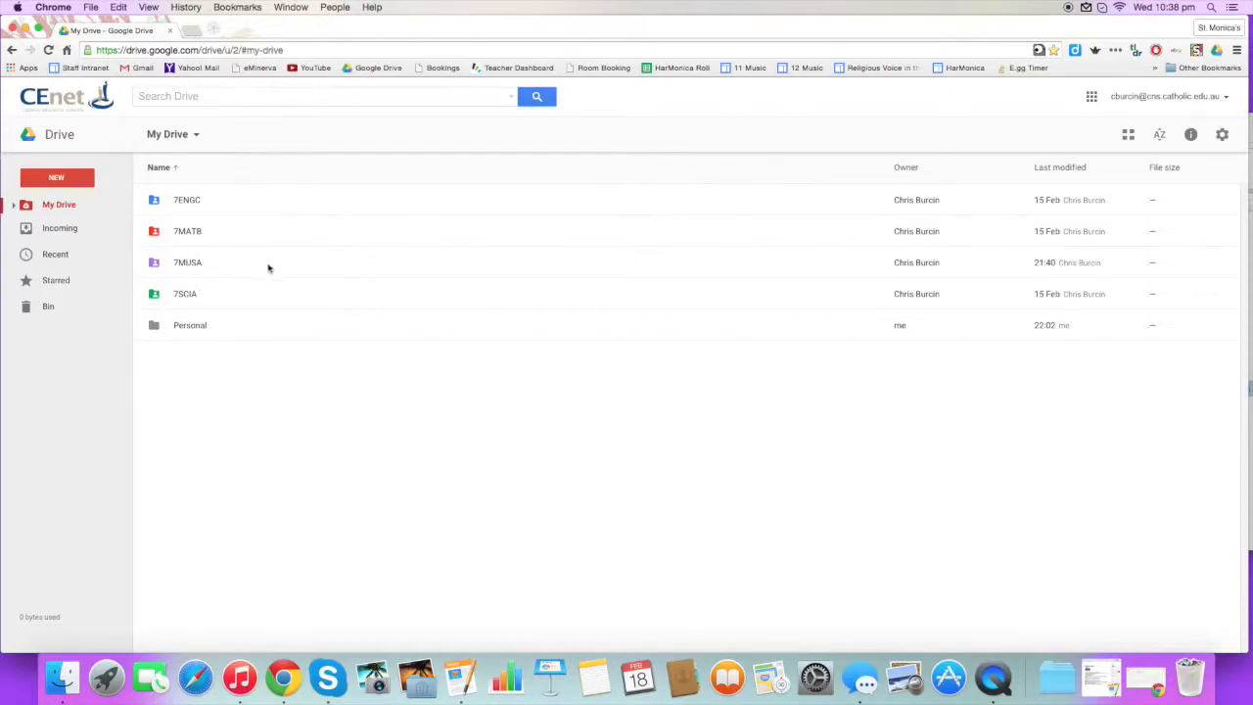
Open the 7MUSA folder and create a new Google Docs document there, accepting the shared-folder prompt.
{"action": "left_click", "coordinate": [186, 263]}
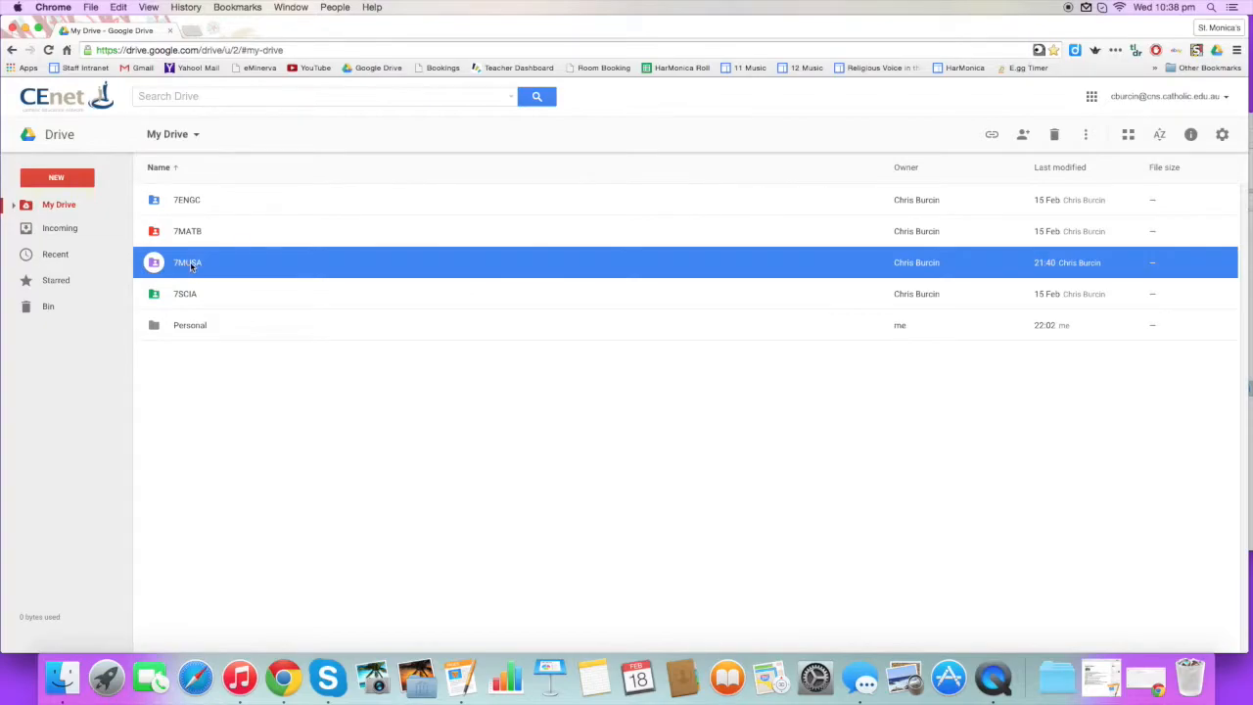
{"action": "double_click", "coordinate": [190, 266]}
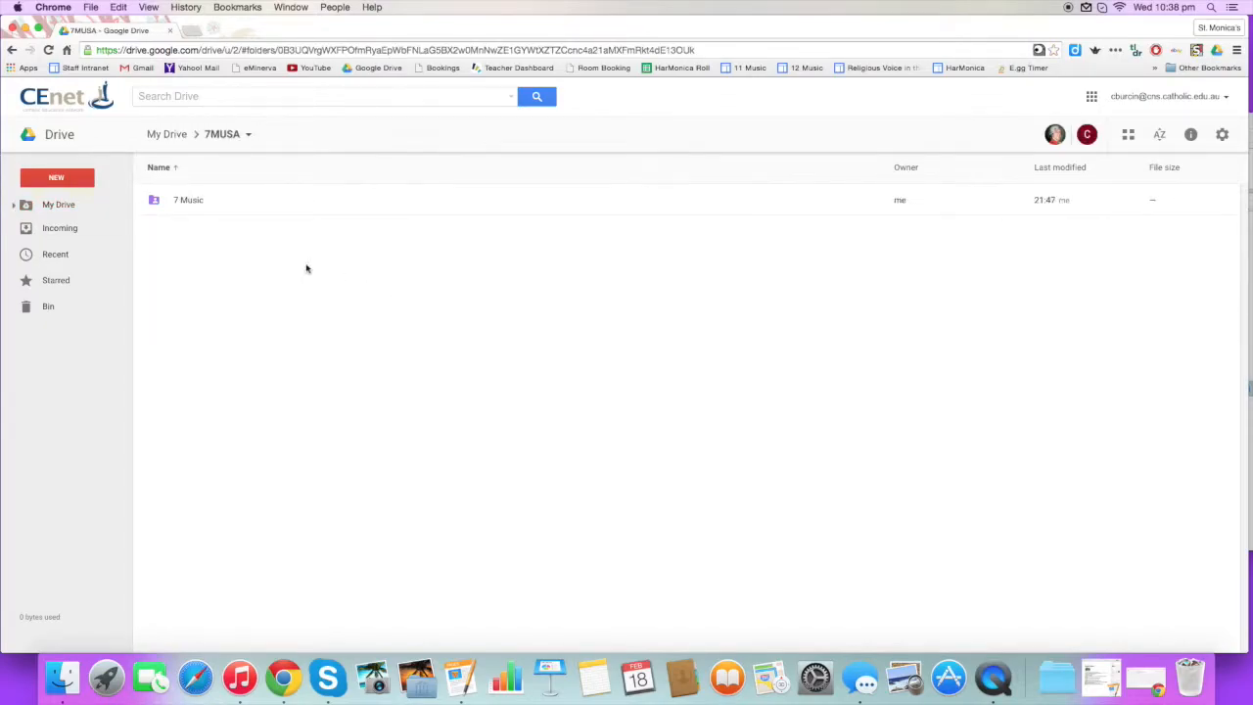
{"action": "left_click", "coordinate": [64, 178]}
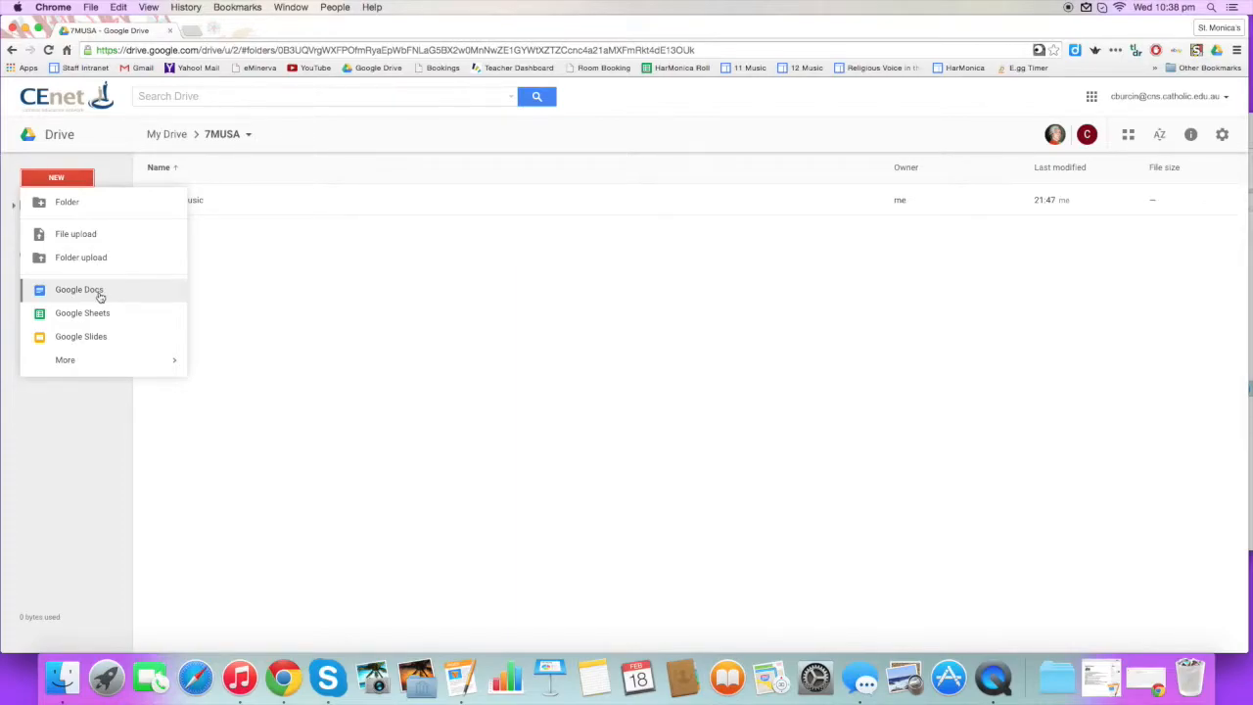
{"action": "left_click", "coordinate": [78, 290]}
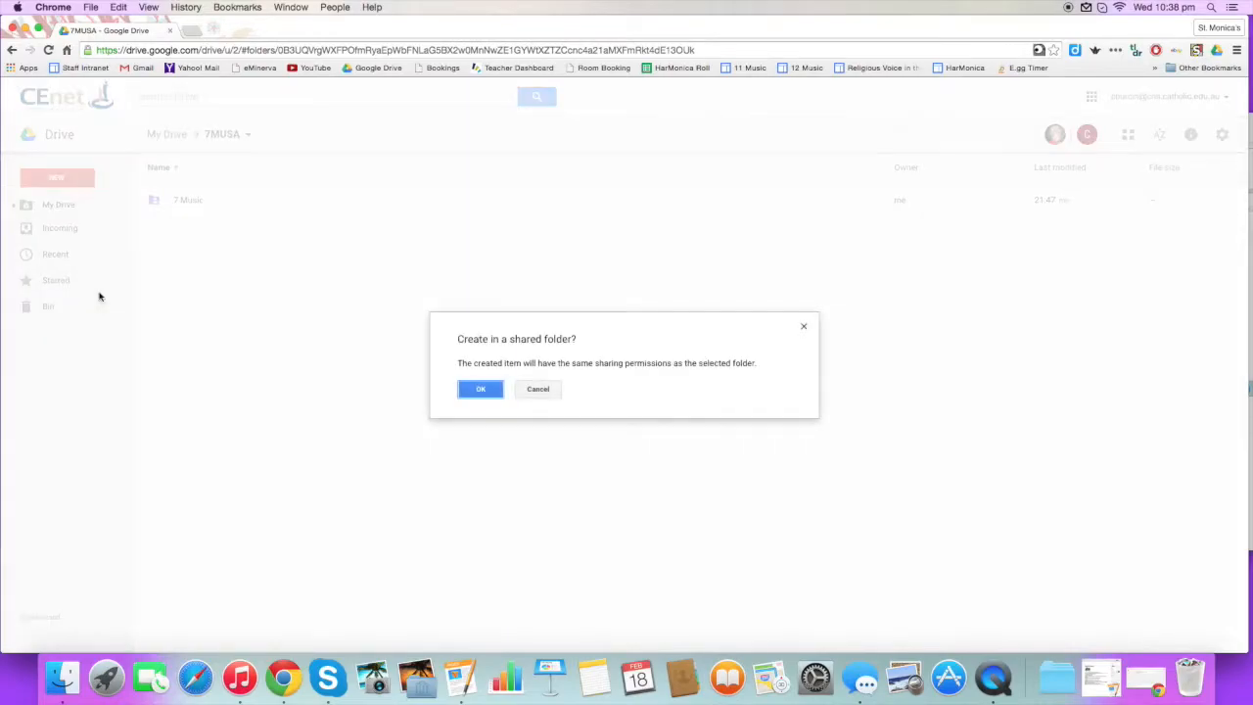
{"action": "left_click", "coordinate": [480, 389]}
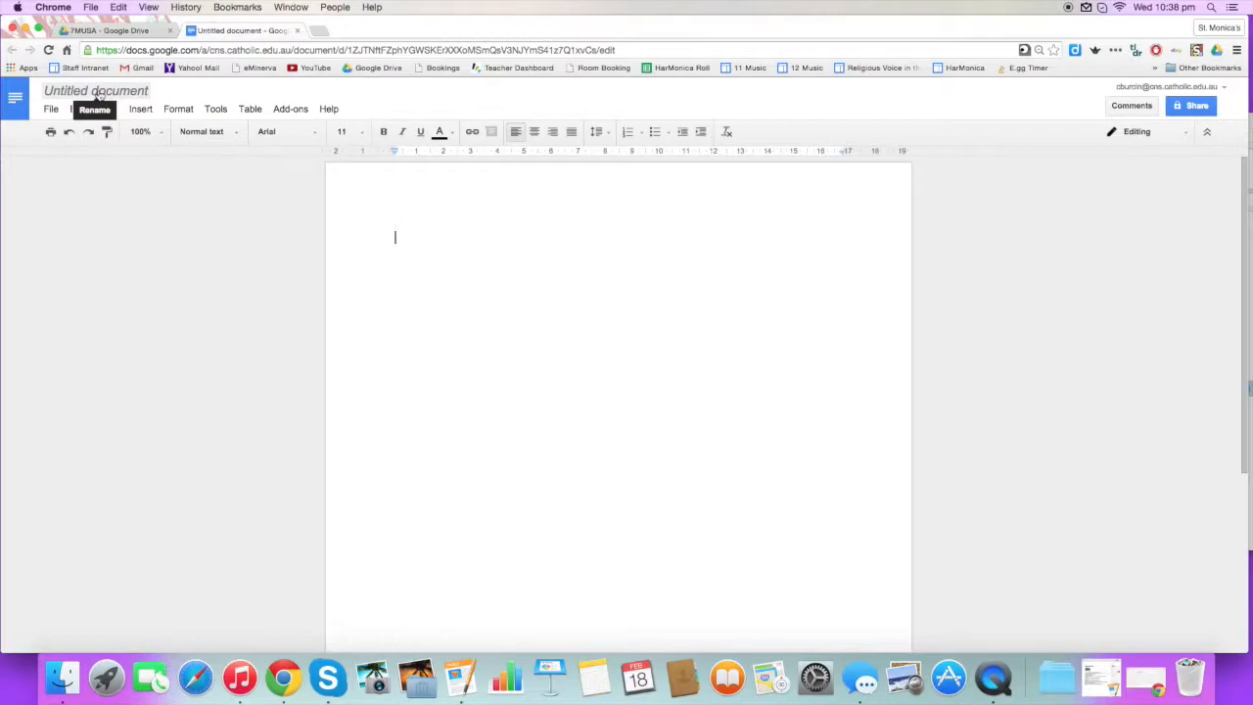
Rename the untitled document to 'Instruments of the Orchestra' and go back to the 7MUSA Drive tab.
{"action": "left_click", "coordinate": [99, 93]}
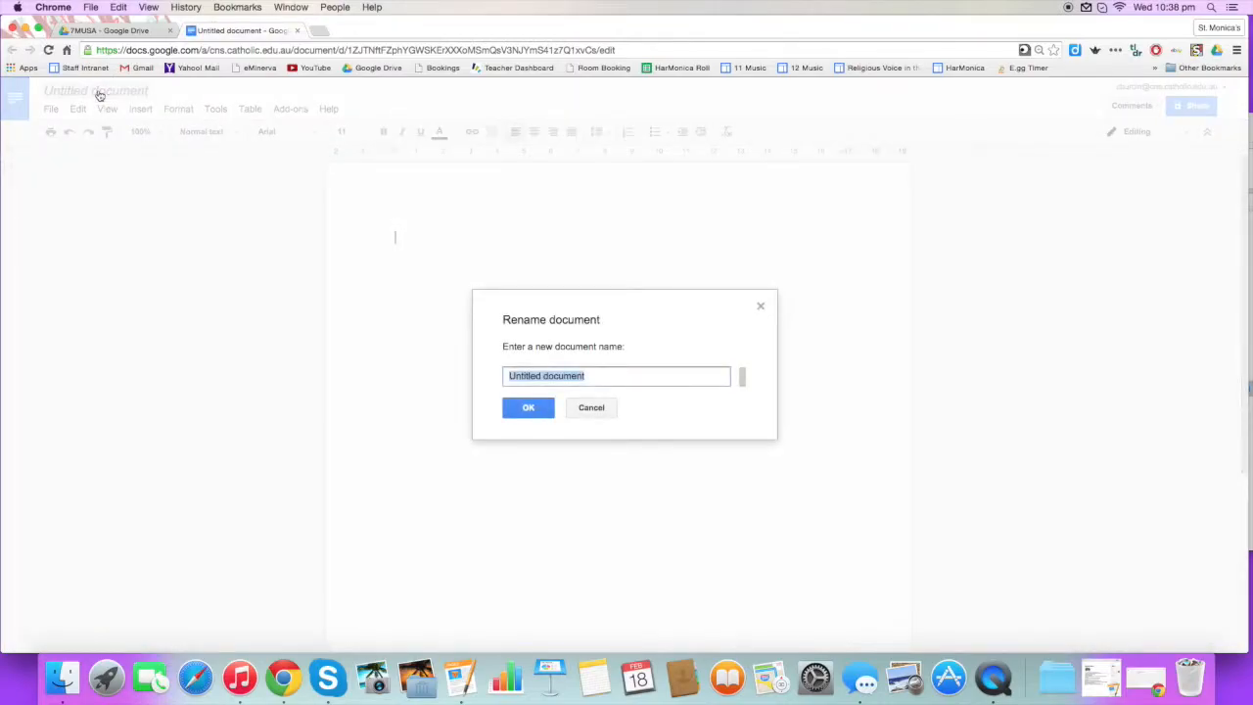
{"action": "type", "text": "Instruments of the Orchest"}
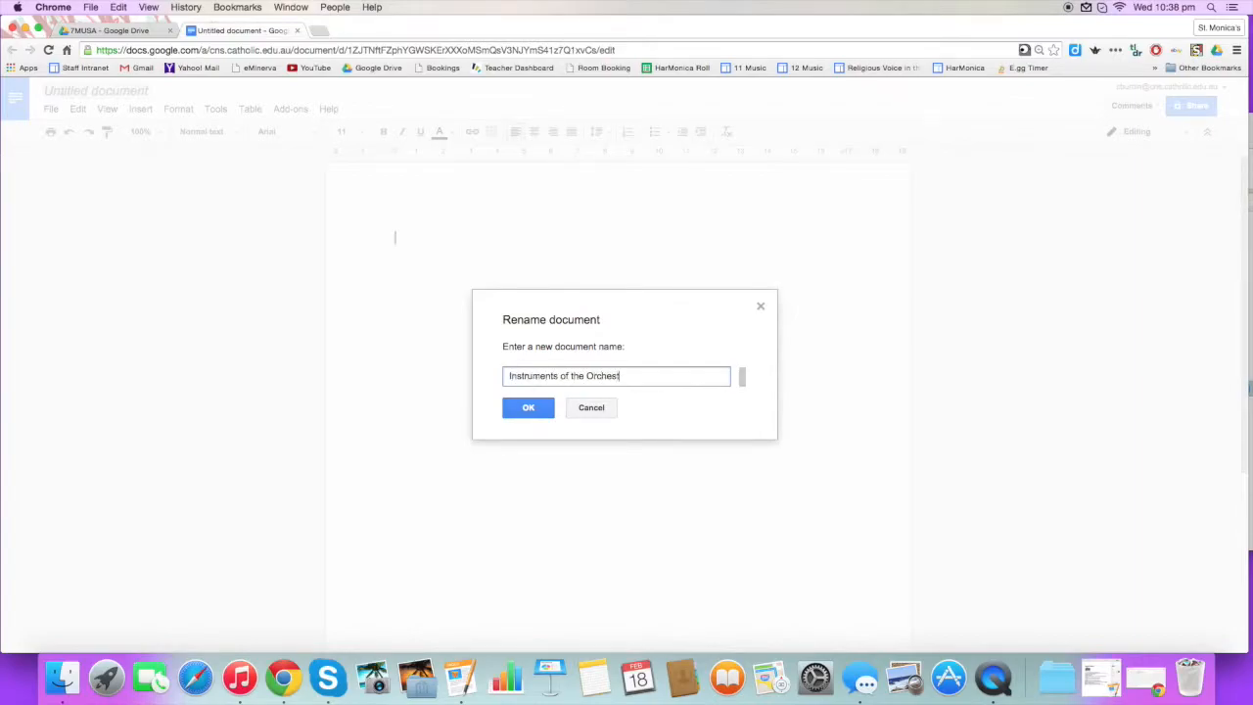
{"action": "type", "text": "ra"}
{"action": "left_click", "coordinate": [529, 407]}
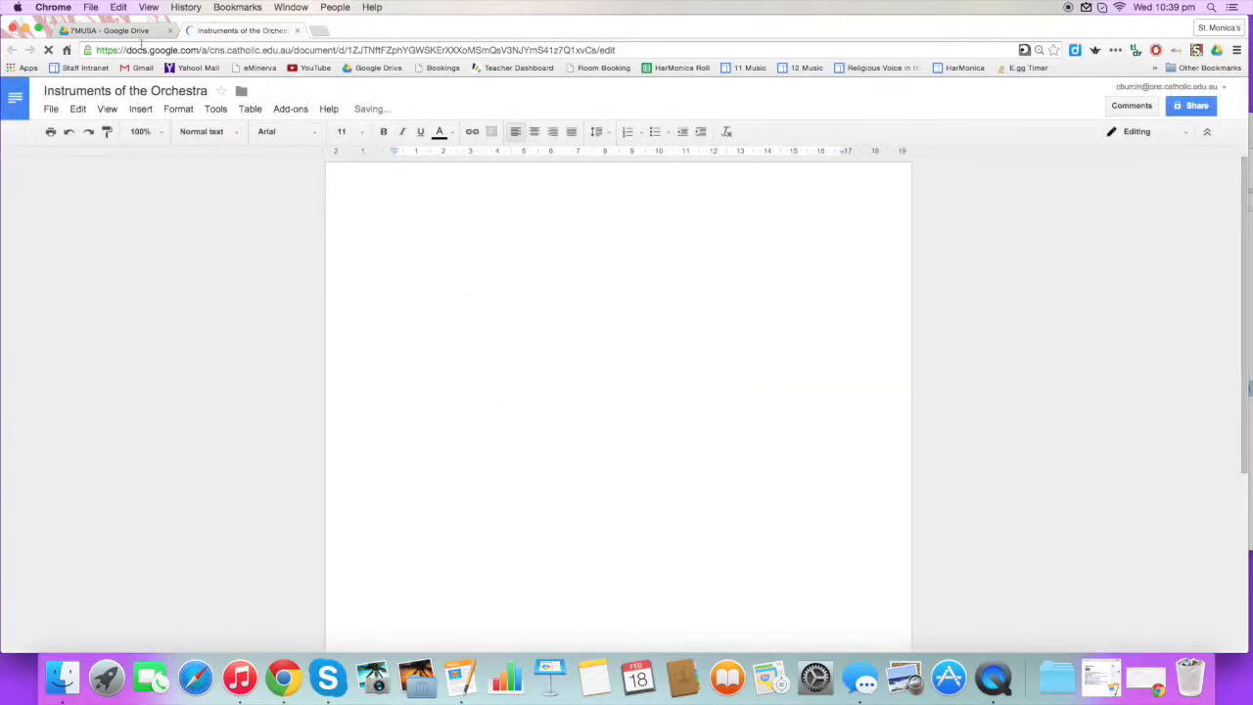
{"action": "left_click", "coordinate": [125, 31]}
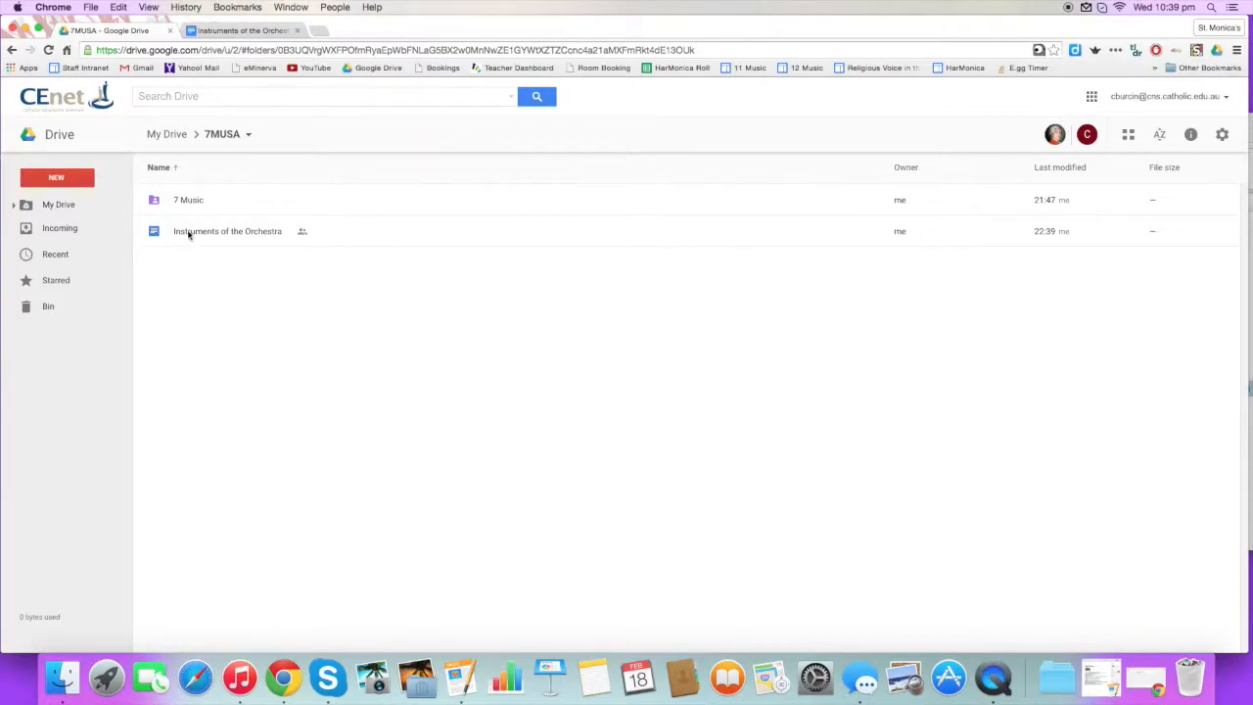
Return to the Instruments of the Orchestra document and check the font list, keeping Arial 11.
{"action": "left_click", "coordinate": [232, 33]}
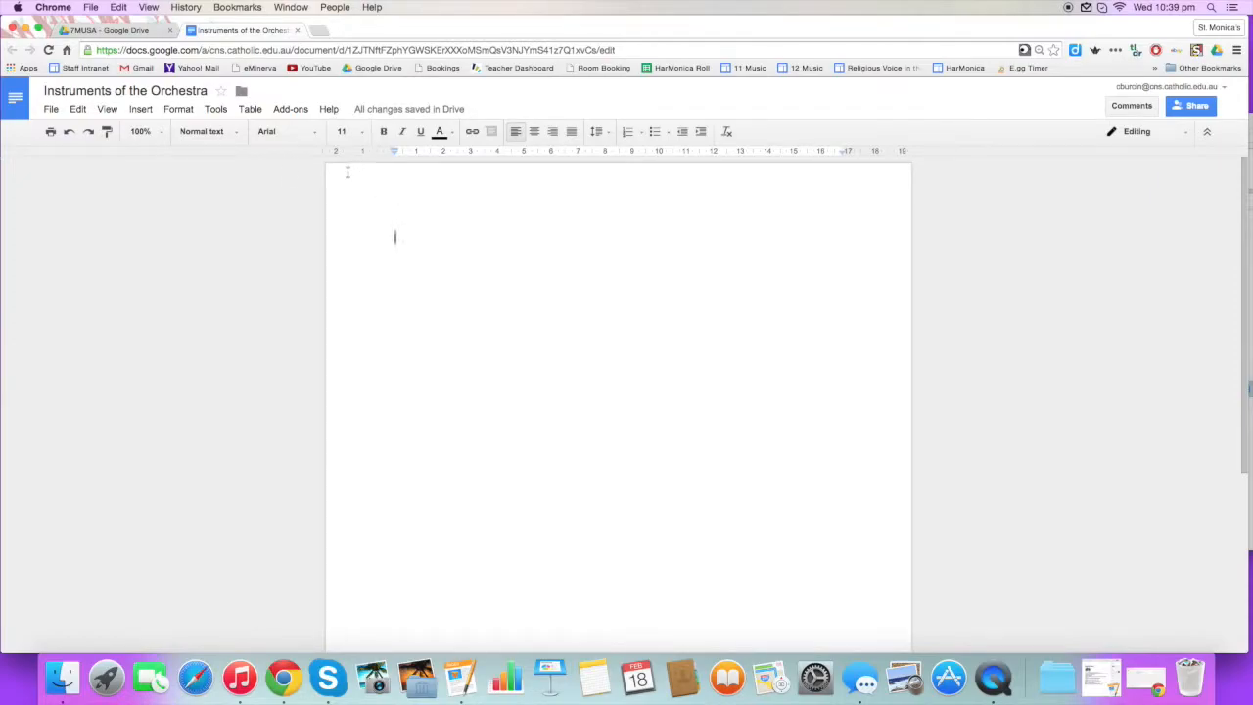
{"action": "left_click", "coordinate": [304, 135]}
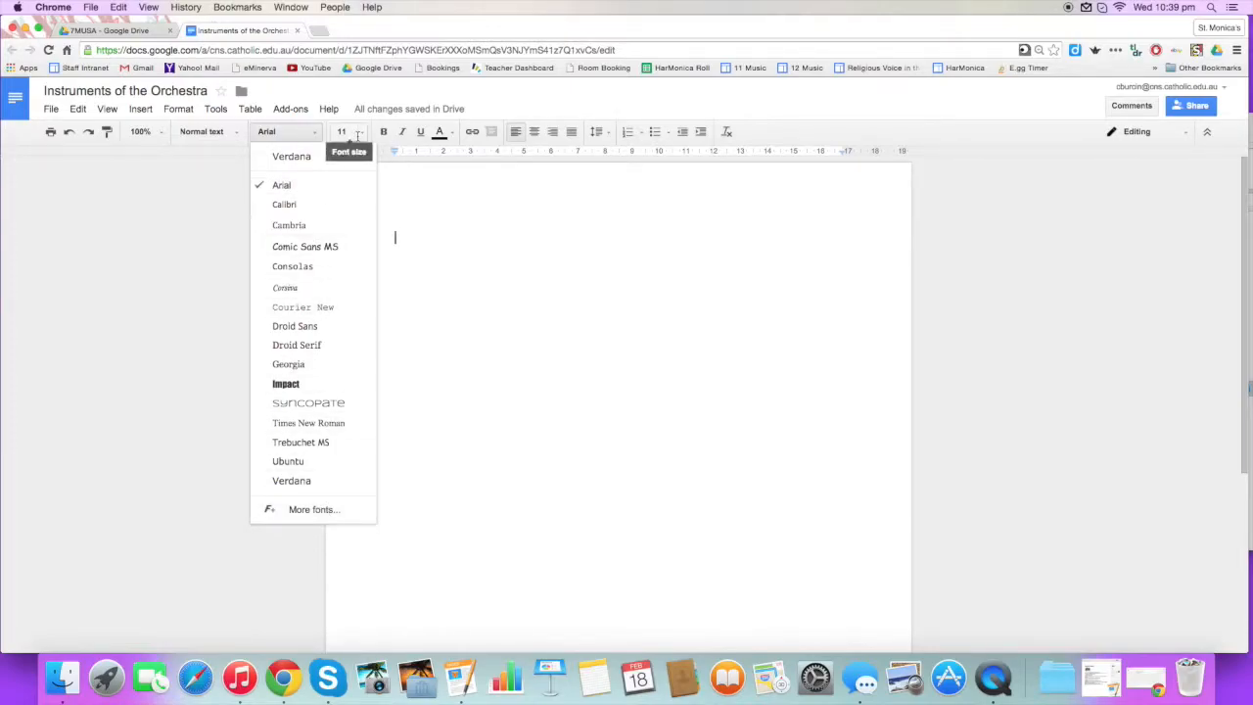
{"action": "left_click", "coordinate": [441, 217]}
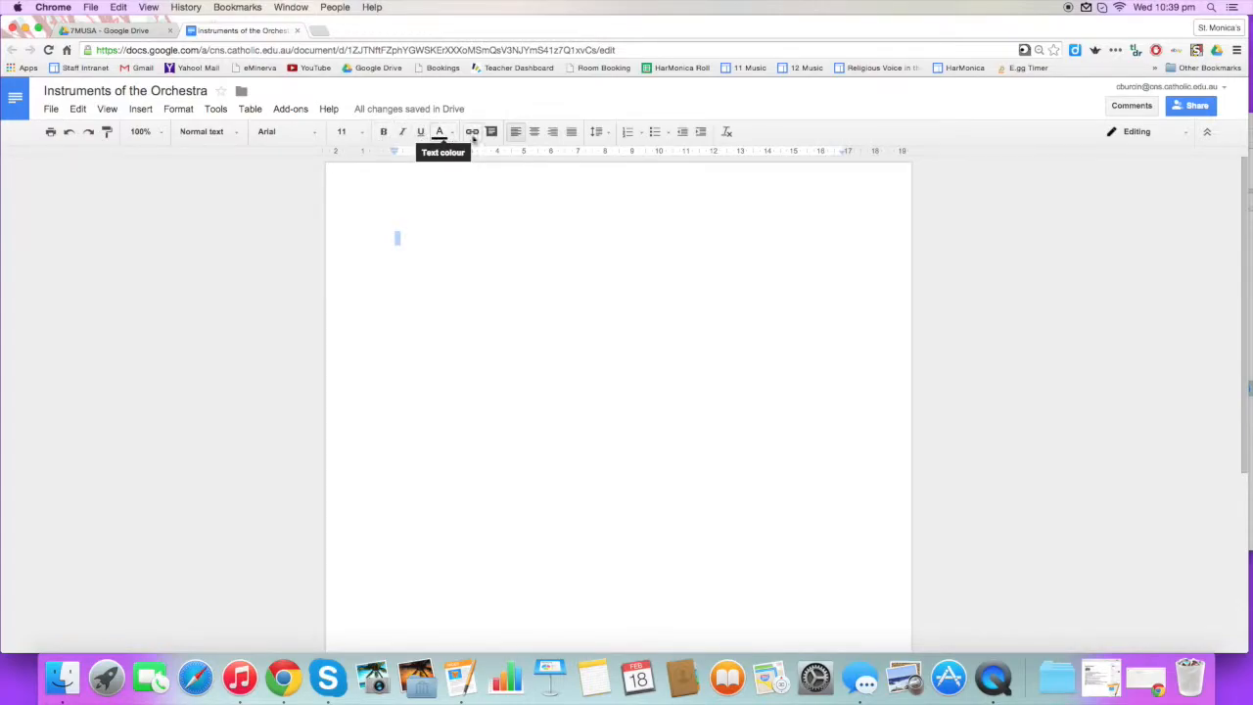
Type a name line and the heading 'Instruments of the Orchestra' at the top of the page.
{"action": "left_click", "coordinate": [399, 236]}
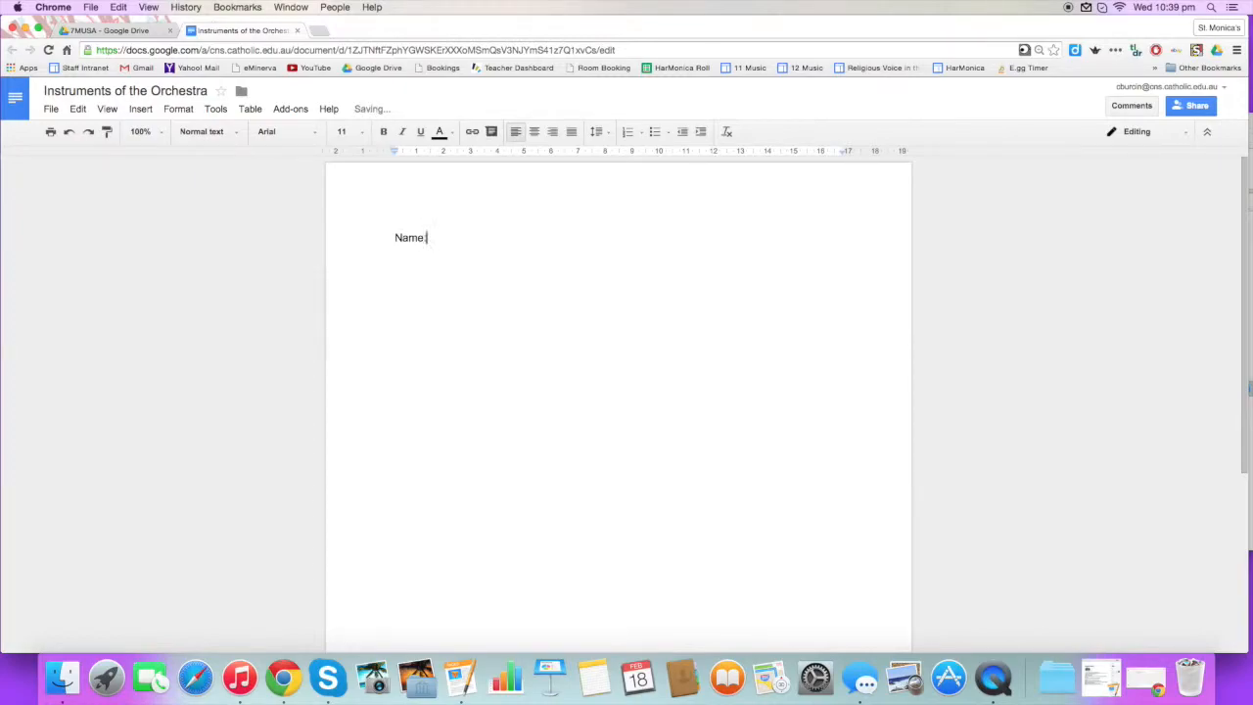
{"action": "key", "text": "Return"}
{"action": "key", "text": "BackSpace"}
{"action": "key", "text": "BackSpace"}
{"action": "key", "text": "BackSpace"}
{"action": "key", "text": "Return"}
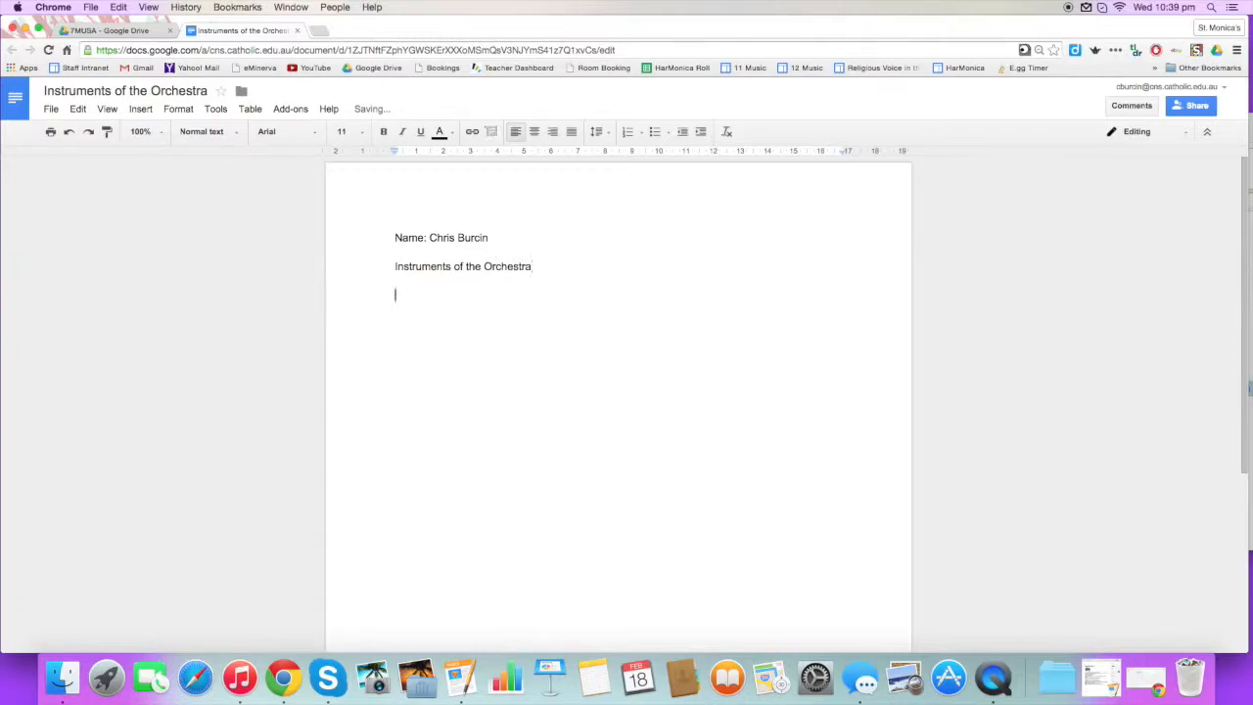
Format the 'Instruments of the Orchestra' heading line in Title style with underline.
{"action": "double_click", "coordinate": [445, 269]}
{"action": "left_click", "coordinate": [577, 276]}
{"action": "left_click_drag", "start_coordinate": [548, 268], "coordinate": [388, 265]}
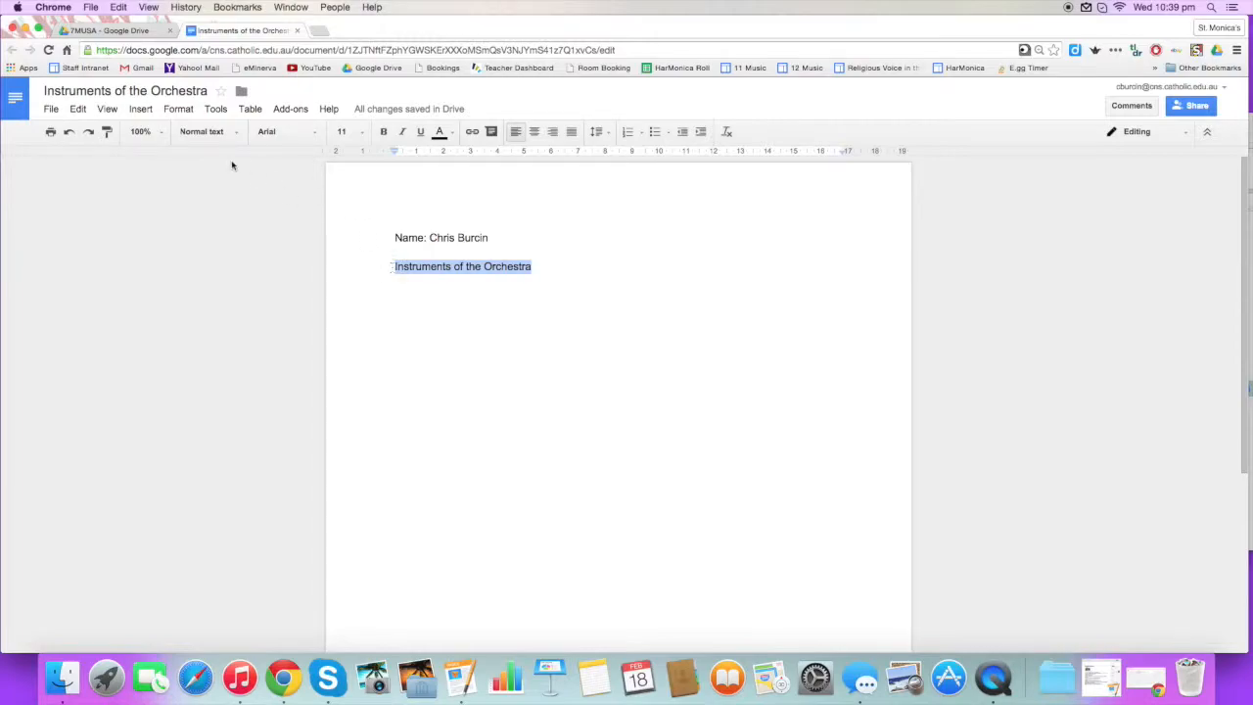
{"action": "left_click", "coordinate": [213, 131]}
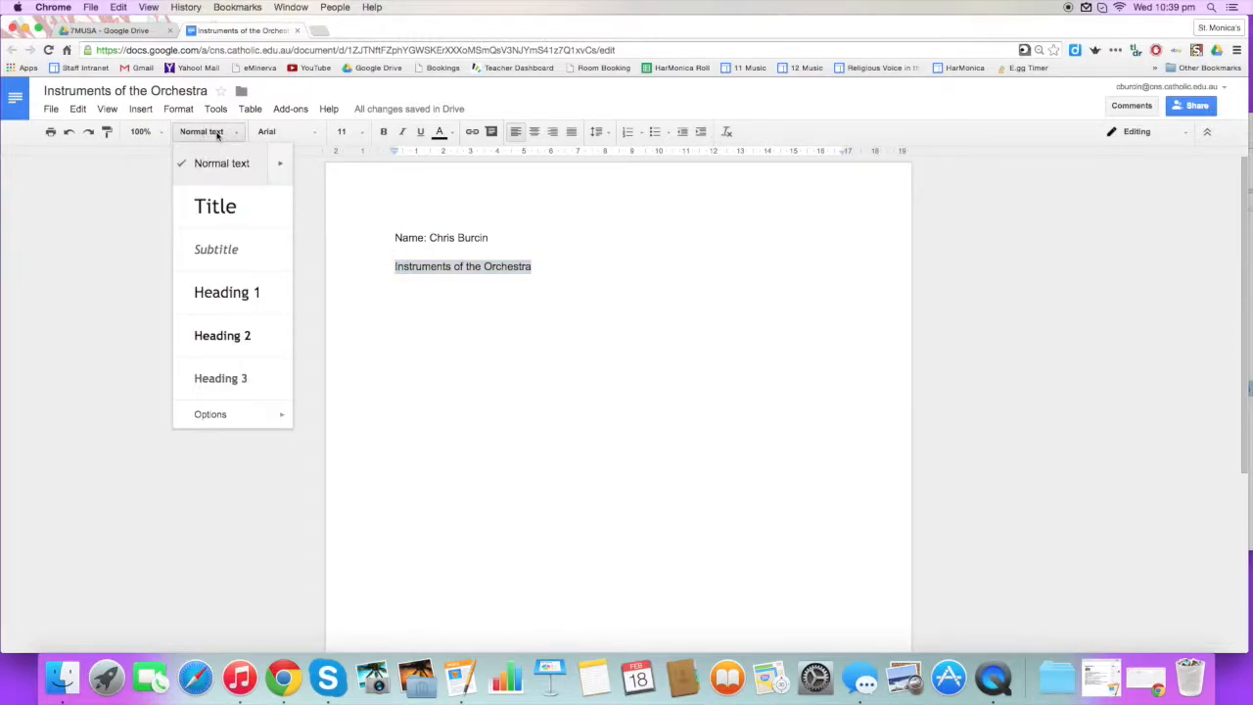
{"action": "left_click", "coordinate": [221, 218]}
{"action": "left_click", "coordinate": [419, 131]}
Fill the body below the title with about five lines of repeated 'blah' text.
{"action": "left_click", "coordinate": [470, 328]}
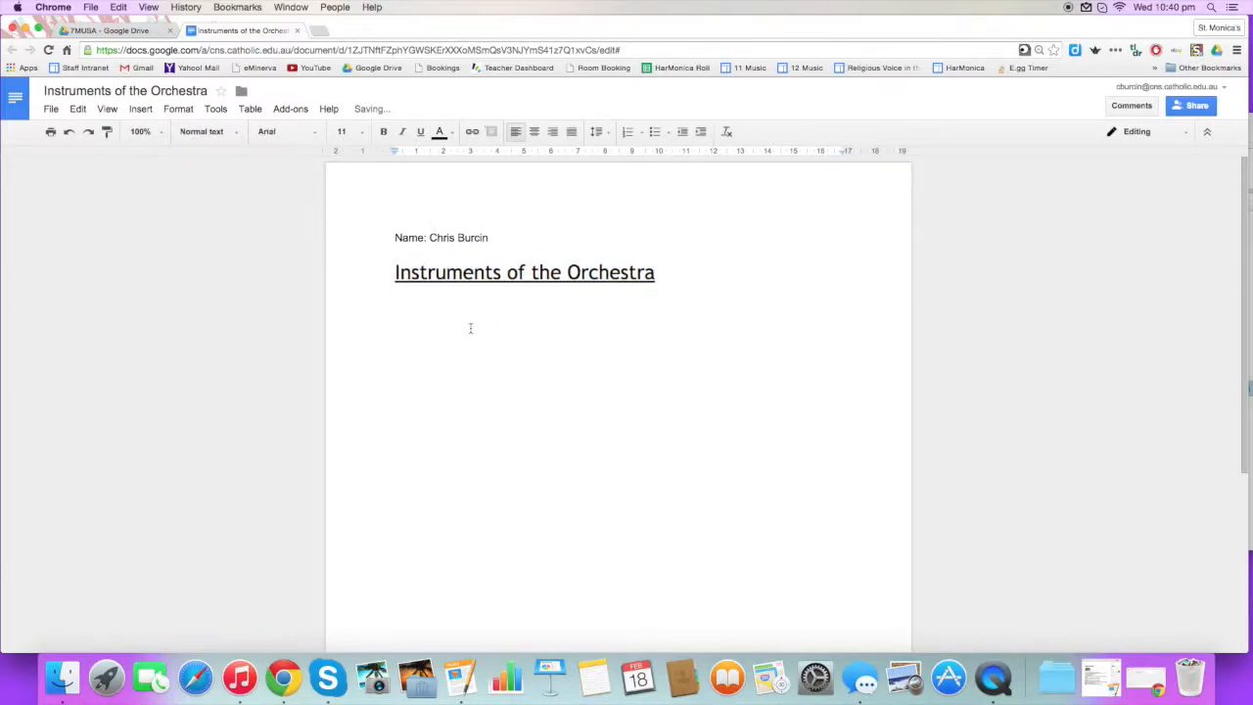
{"action": "type", "text": "Bla"}
{"action": "key", "text": "shift+Left"}
{"action": "key", "text": "shift+Left"}
{"action": "key", "text": "shift+Left"}
{"action": "key", "text": "shift+Left"}
{"action": "key", "text": "shift+Left"}
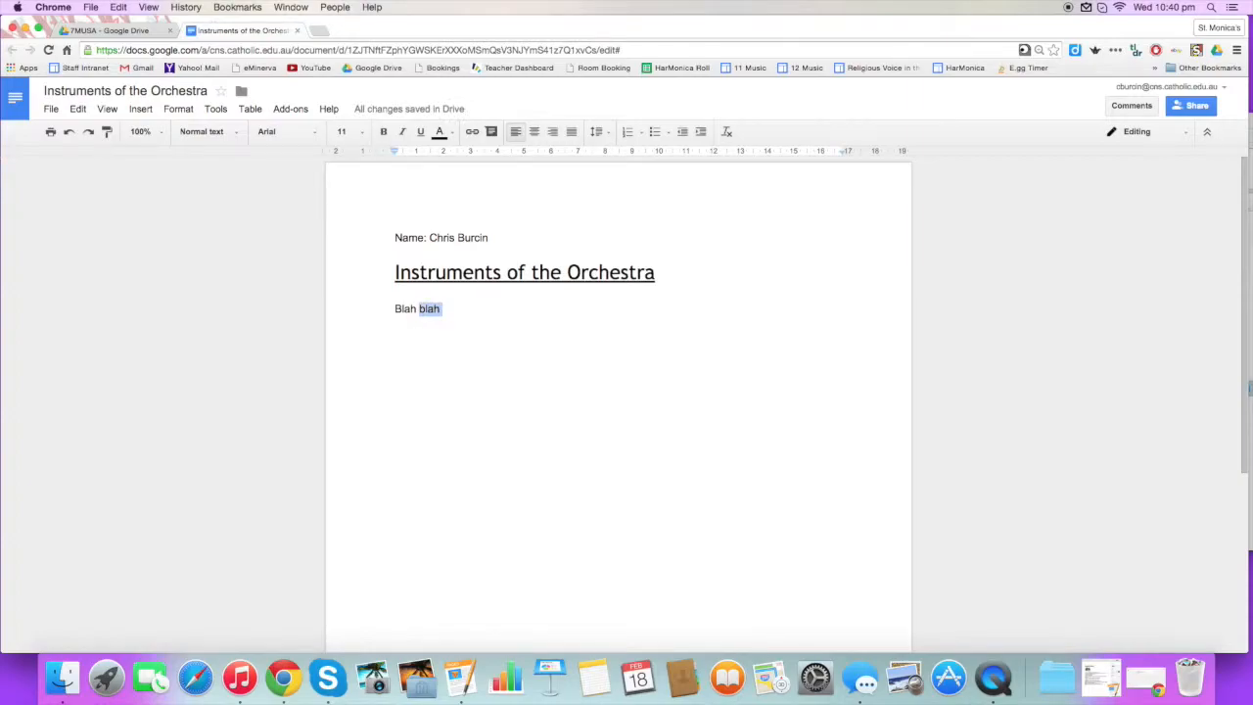
{"action": "key", "text": "Right"}
{"action": "key", "text": "super+v"}
{"action": "key", "text": "super+v"}
{"action": "key", "text": "super+v"}
{"action": "key", "text": "super+v"}
{"action": "key", "text": "super+v"}
{"action": "key", "text": "super+v"}
{"action": "key", "text": "super+v"}
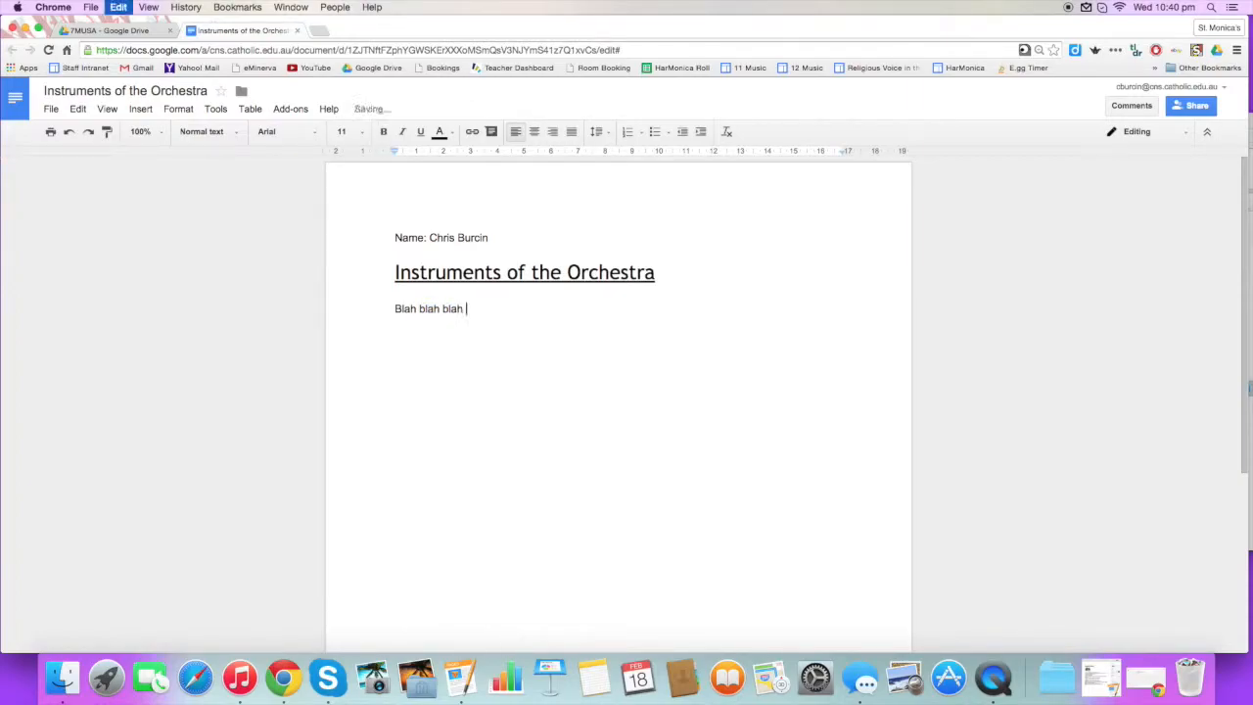
{"action": "key", "text": "super+v"}
{"action": "key", "text": "super+v"}
{"action": "key", "text": "super+v"}
{"action": "key", "text": "super+v"}
{"action": "key", "text": "super+v"}
{"action": "key", "text": "super+v"}
{"action": "key", "text": "super+v"}
{"action": "key", "text": "super+v"}
{"action": "key", "text": "super+v"}
{"action": "key", "text": "super+v"}
{"action": "key", "text": "super+v"}
{"action": "key", "text": "super+v"}
{"action": "key", "text": "super+v"}
{"action": "key", "text": "super+v"}
{"action": "key", "text": "super+v"}
{"action": "key", "text": "super+v"}
{"action": "key", "text": "super+v"}
{"action": "key", "text": "super+v"}
{"action": "key", "text": "super+v"}
{"action": "key", "text": "super+v"}
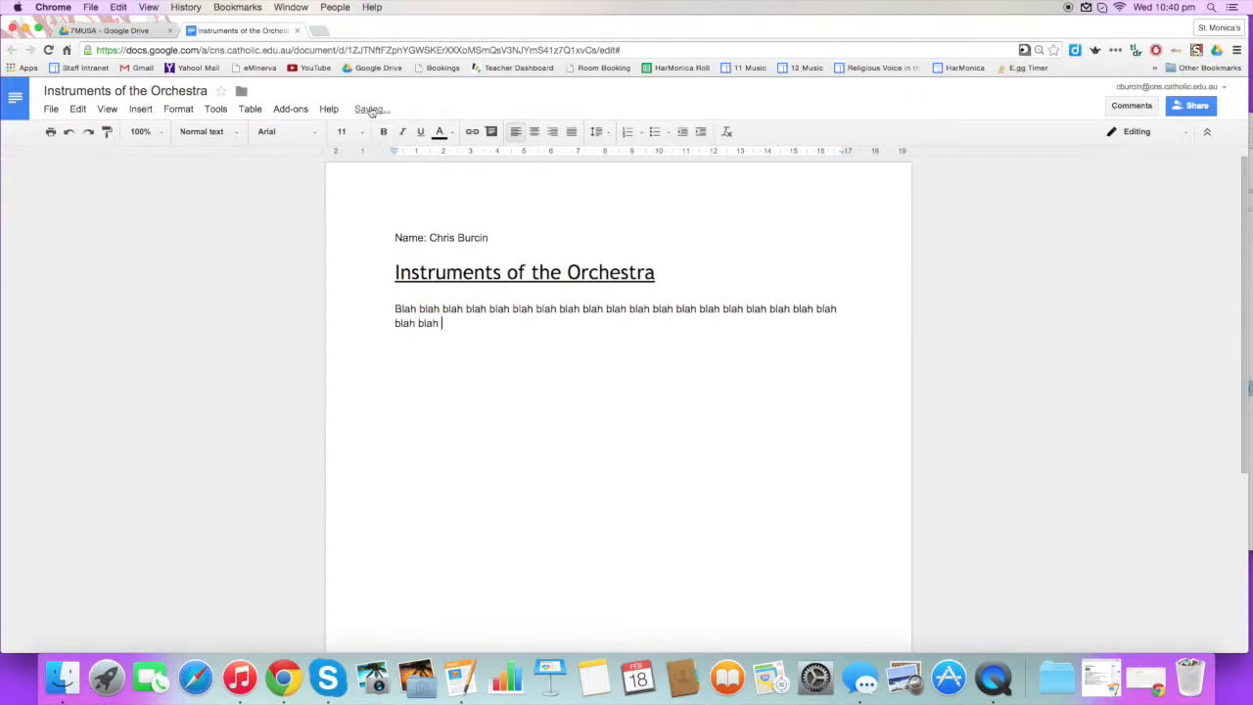
{"action": "key", "text": "super+v"}
{"action": "key", "text": "super+v"}
{"action": "key", "text": "super+v"}
{"action": "key", "text": "super+v"}
{"action": "key", "text": "super+v"}
{"action": "key", "text": "super+v"}
{"action": "key", "text": "super+v"}
{"action": "key", "text": "super+v"}
{"action": "key", "text": "super+v"}
{"action": "key", "text": "super+v"}
{"action": "key", "text": "super+v"}
{"action": "key", "text": "super+v"}
{"action": "key", "text": "super+v"}
{"action": "key", "text": "super+v"}
{"action": "key", "text": "super+v"}
{"action": "key", "text": "super+v"}
{"action": "key", "text": "super+v"}
{"action": "key", "text": "super+v"}
{"action": "key", "text": "super+v"}
{"action": "key", "text": "super+v"}
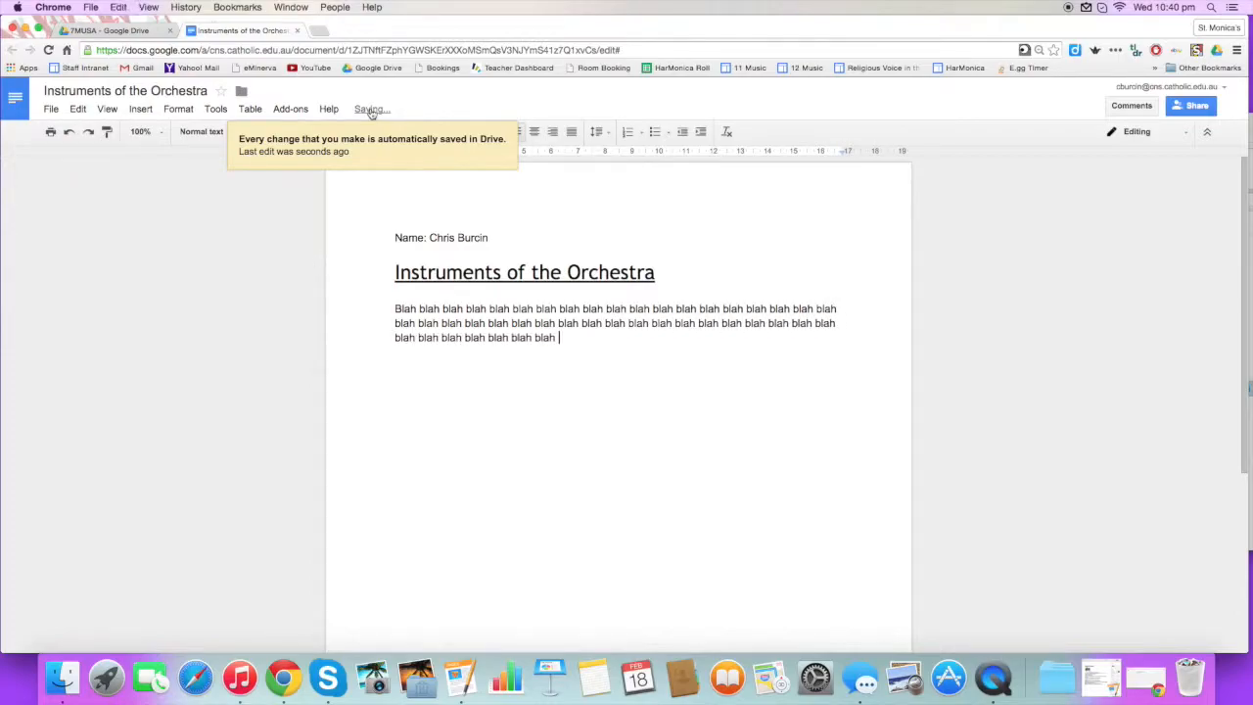
{"action": "key", "text": "super+v"}
{"action": "key", "text": "super+v"}
{"action": "key", "text": "super+v"}
{"action": "key", "text": "super+v"}
{"action": "key", "text": "super+v"}
{"action": "key", "text": "super+v"}
{"action": "key", "text": "super+v"}
{"action": "key", "text": "super+v"}
{"action": "key", "text": "super+v"}
{"action": "key", "text": "super+v"}
{"action": "key", "text": "super+v"}
{"action": "key", "text": "super+v"}
{"action": "key", "text": "super+v"}
{"action": "key", "text": "super+v"}
{"action": "key", "text": "super+v"}
{"action": "key", "text": "super+v"}
{"action": "key", "text": "super+v"}
{"action": "key", "text": "super+v"}
{"action": "key", "text": "super+v"}
{"action": "key", "text": "super+v"}
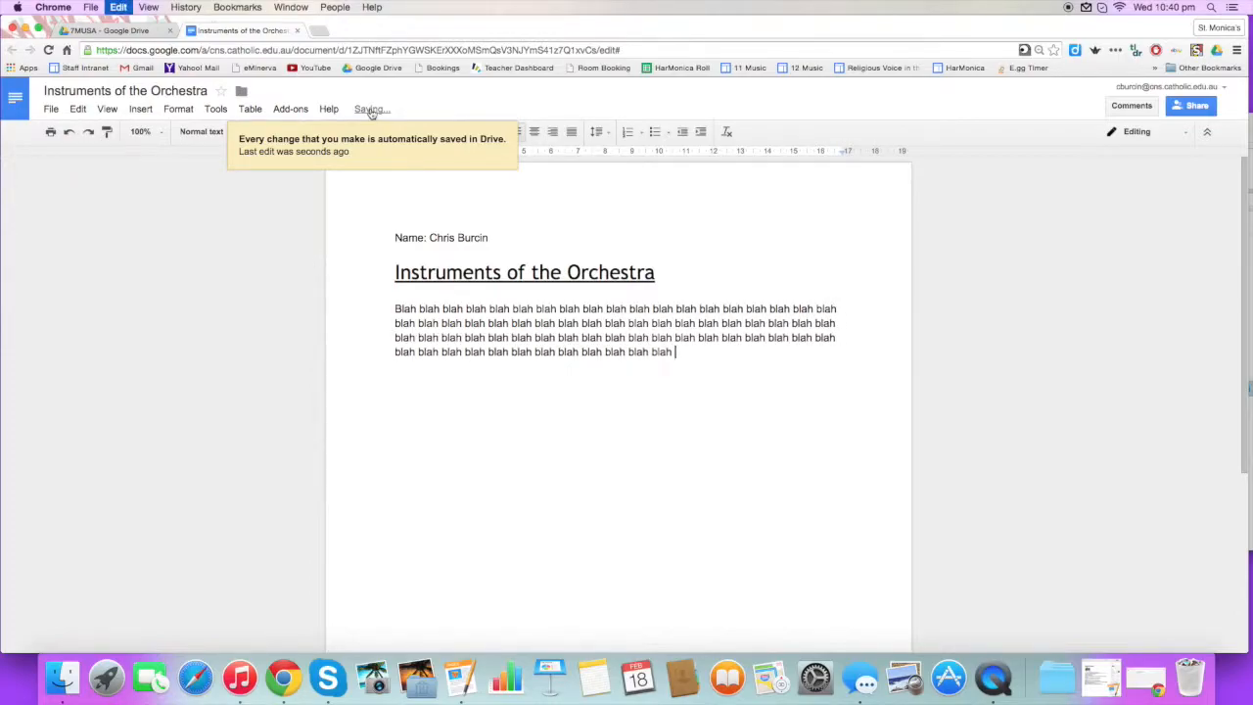
{"action": "key", "text": "super+v"}
{"action": "key", "text": "super+v"}
{"action": "key", "text": "super+v"}
{"action": "key", "text": "super+v"}
{"action": "key", "text": "super+v"}
{"action": "key", "text": "super+v"}
{"action": "key", "text": "super+v"}
{"action": "key", "text": "super+v"}
{"action": "key", "text": "super+v"}
{"action": "key", "text": "super+v"}
{"action": "key", "text": "super+v"}
{"action": "key", "text": "super+v"}
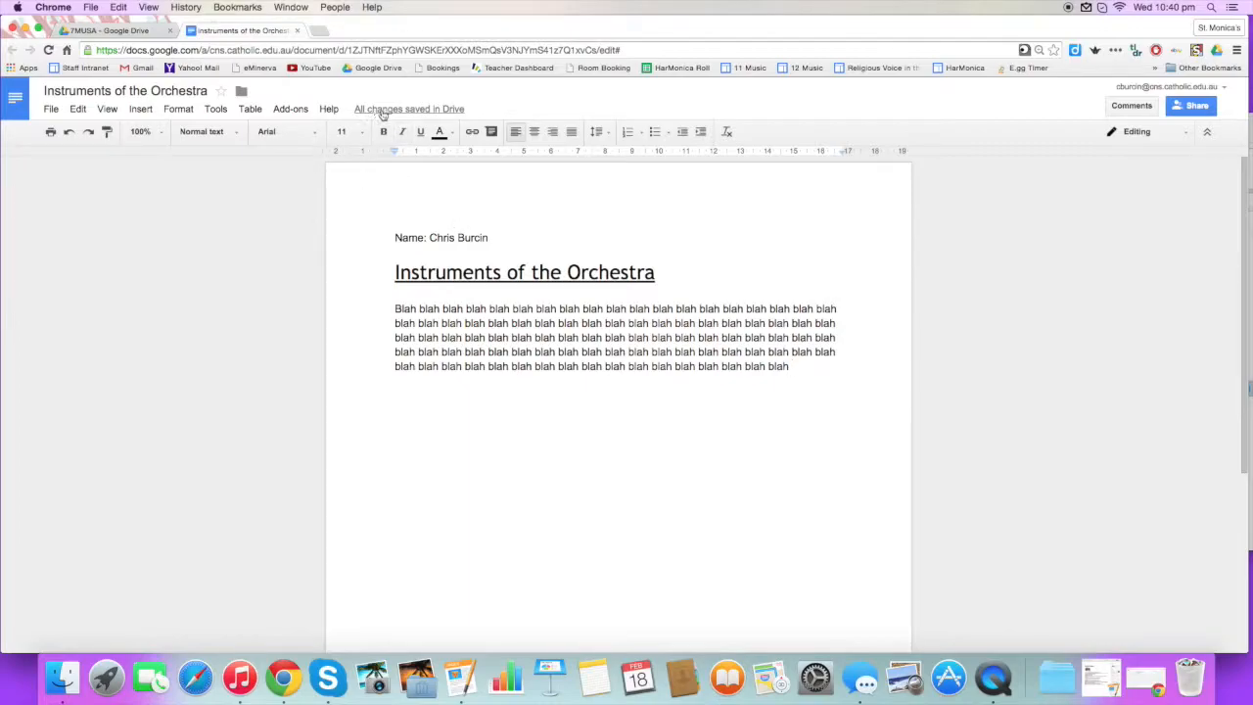
{"action": "mouse_move", "coordinate": [434, 116]}
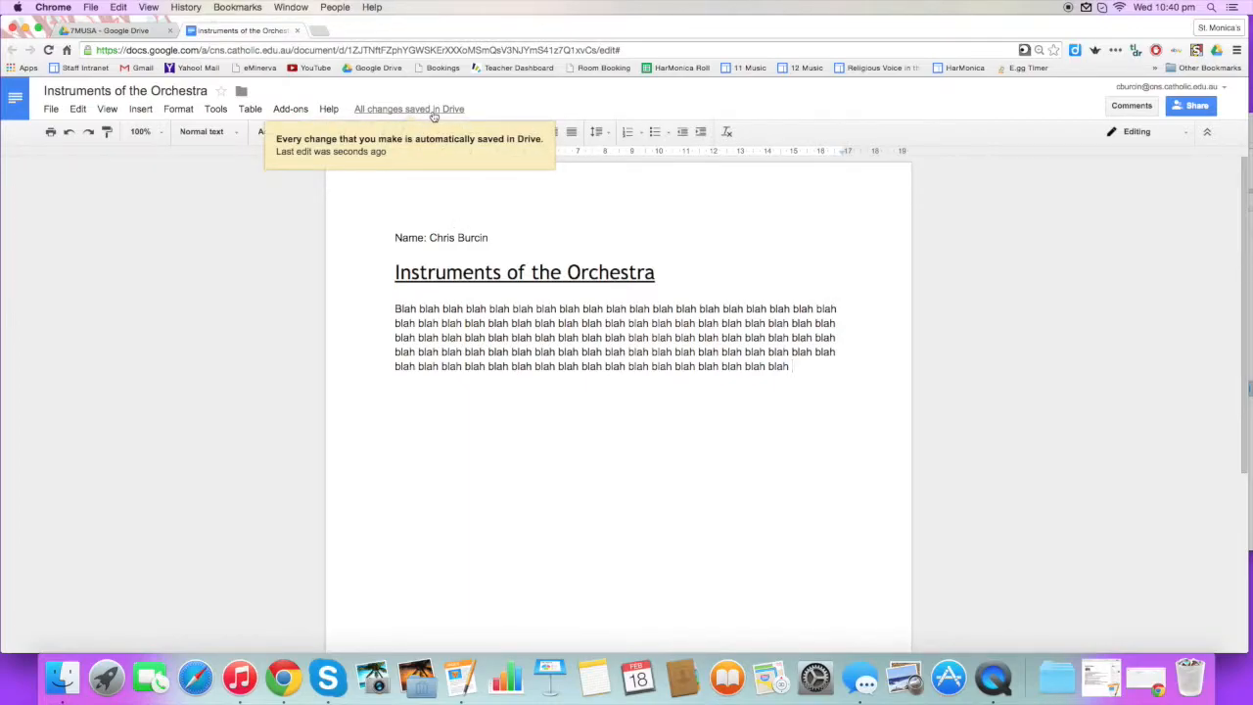
Close the document tab and reopen Instruments of the Orchestra from the 7MUSA listing.
{"action": "left_click", "coordinate": [297, 30]}
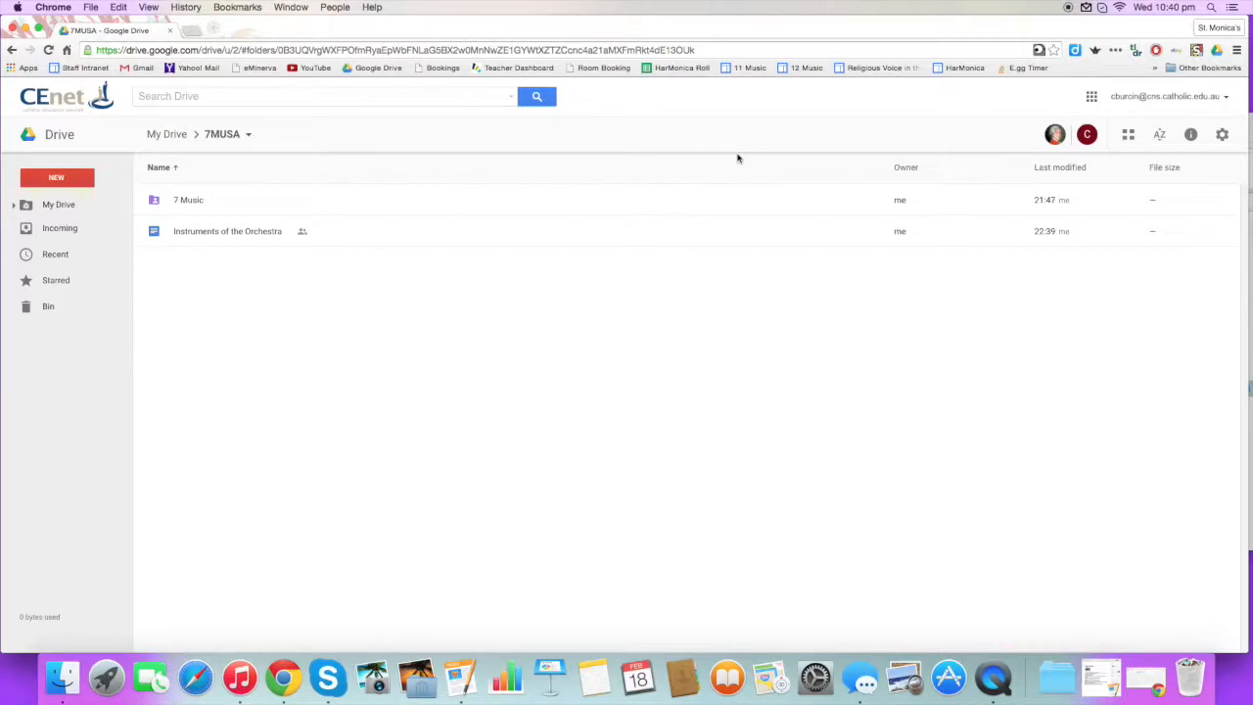
{"action": "left_click", "coordinate": [233, 234]}
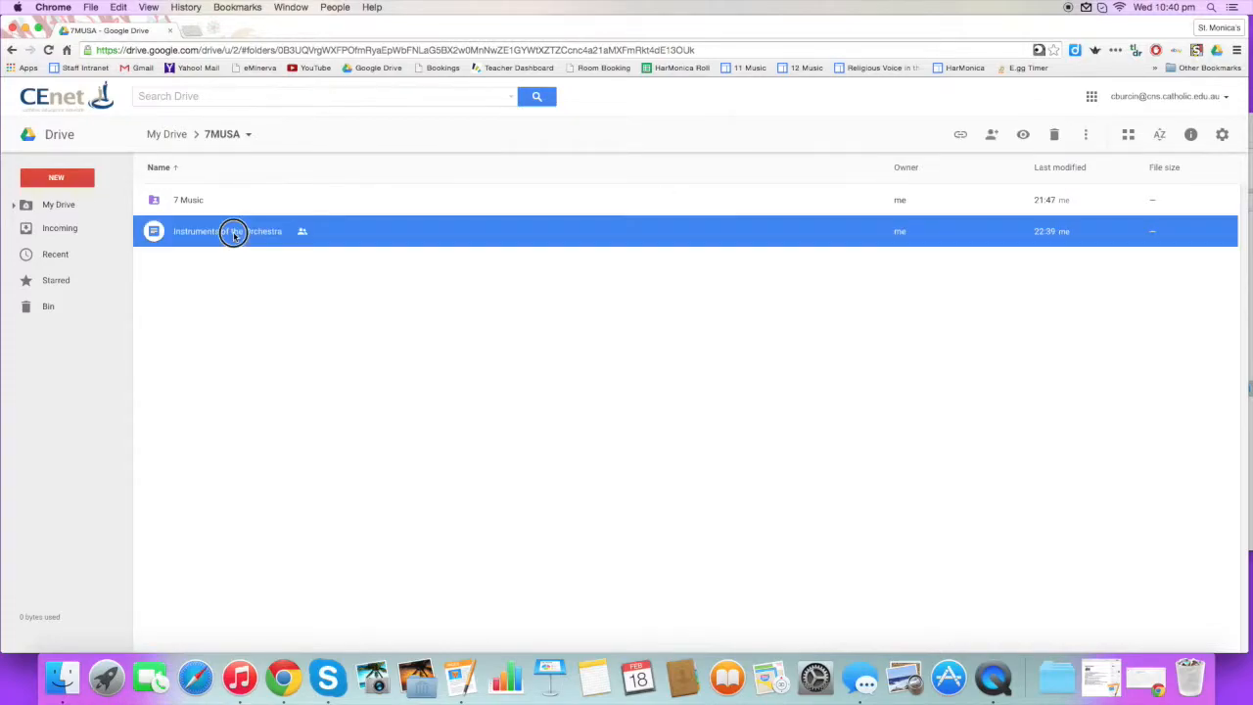
{"action": "double_click", "coordinate": [233, 234]}
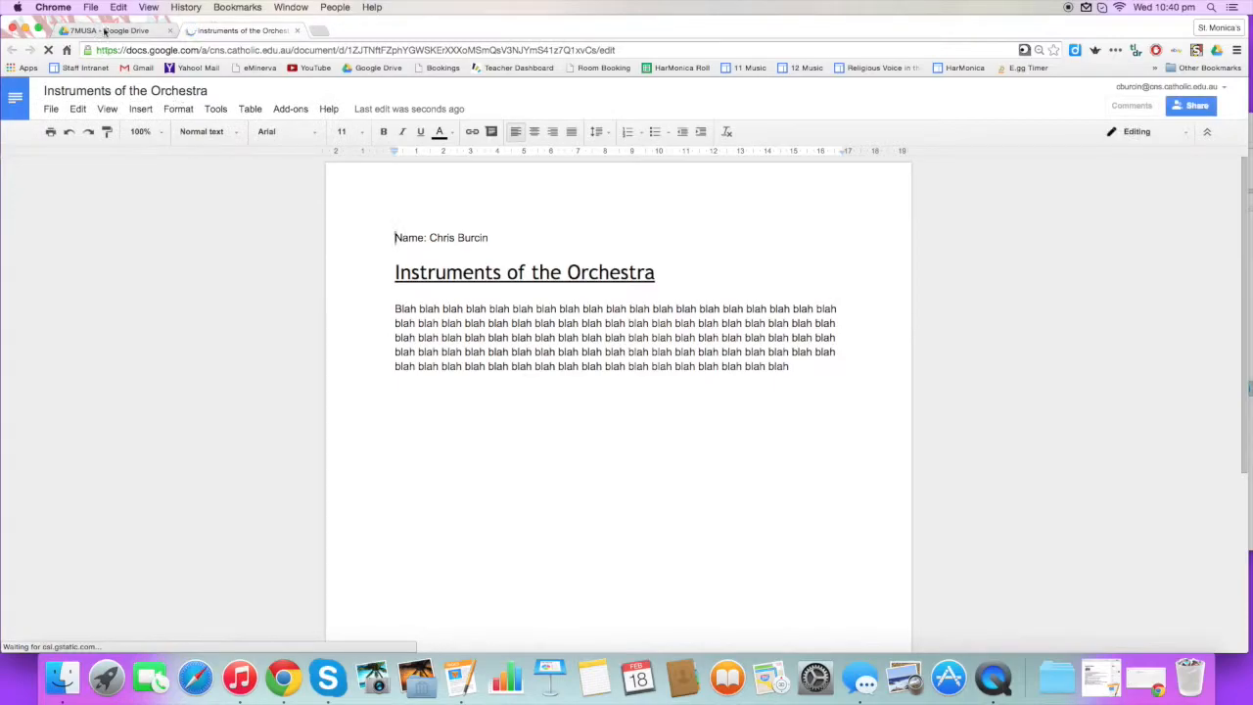
Go back to the Drive tab, up to My Drive, and into 7MUSA, selecting the document.
{"action": "left_click", "coordinate": [95, 32]}
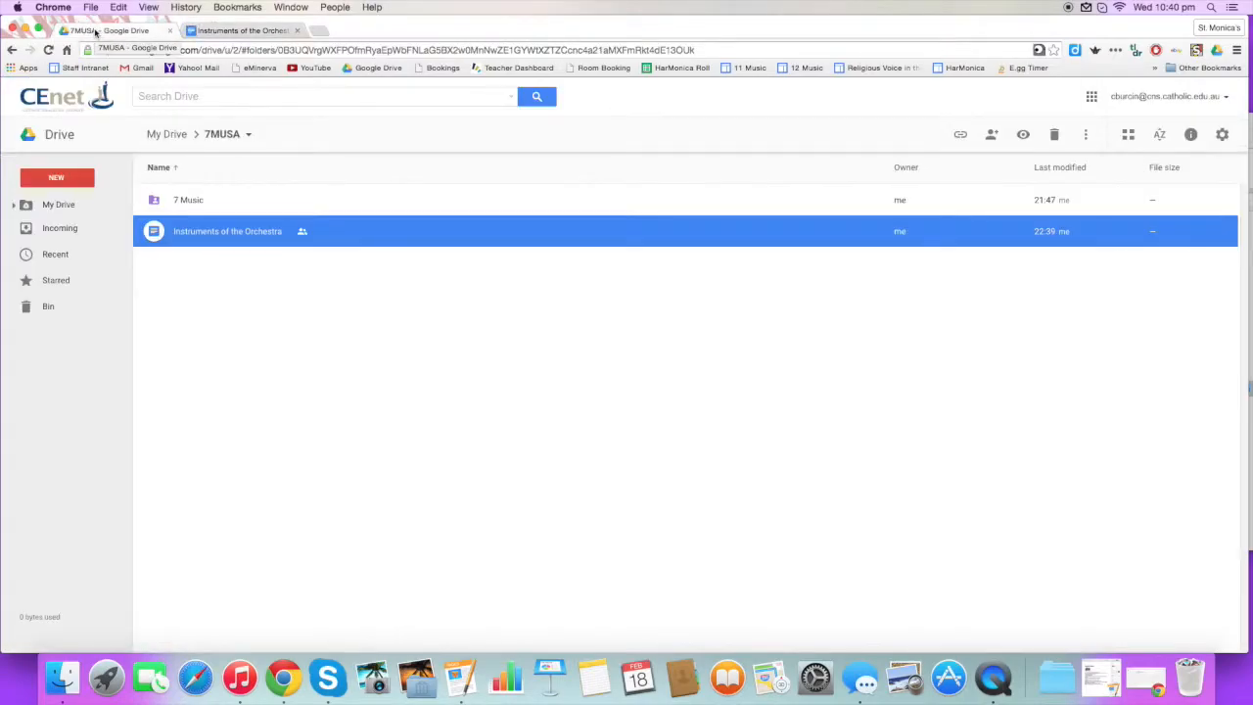
{"action": "left_click", "coordinate": [167, 135]}
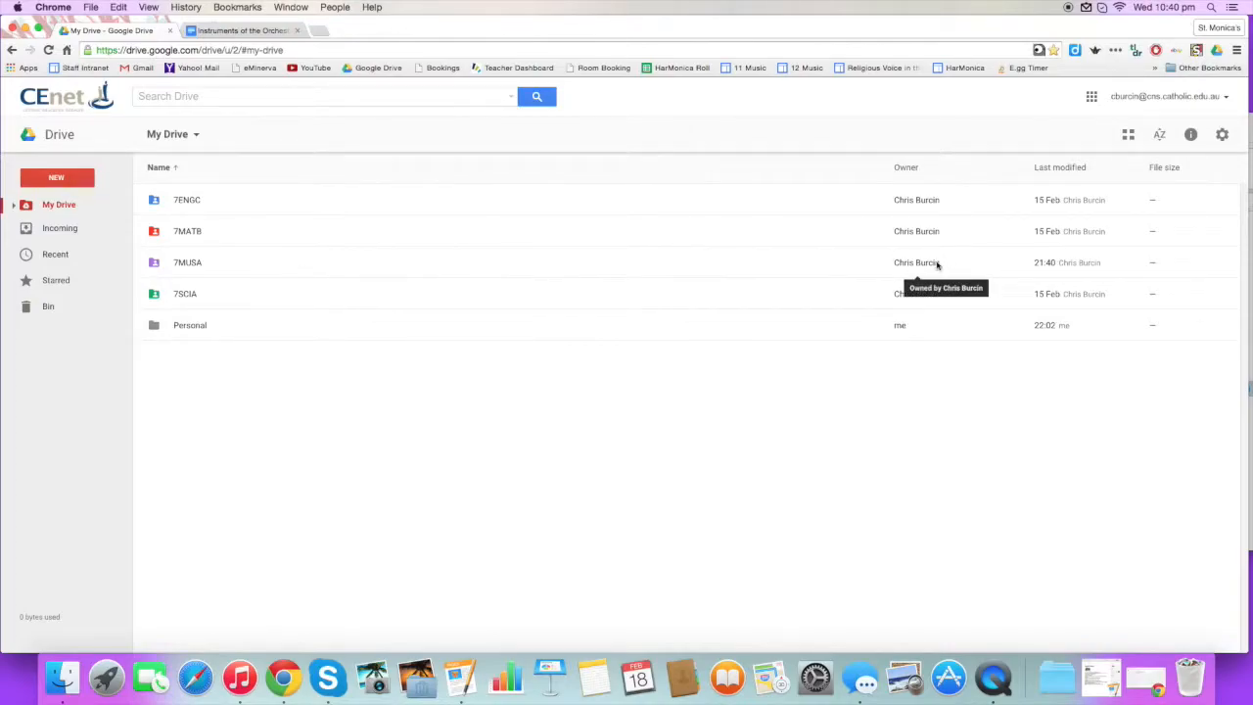
{"action": "double_click", "coordinate": [235, 265]}
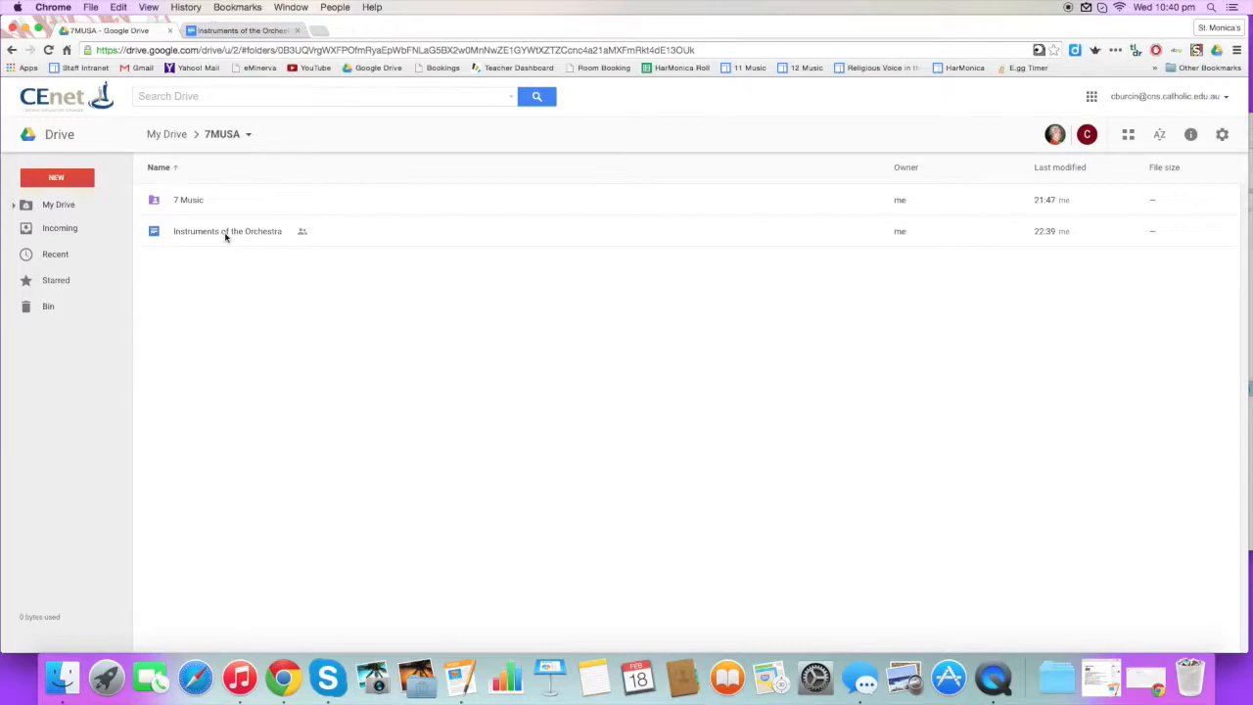
{"action": "left_click", "coordinate": [213, 233]}
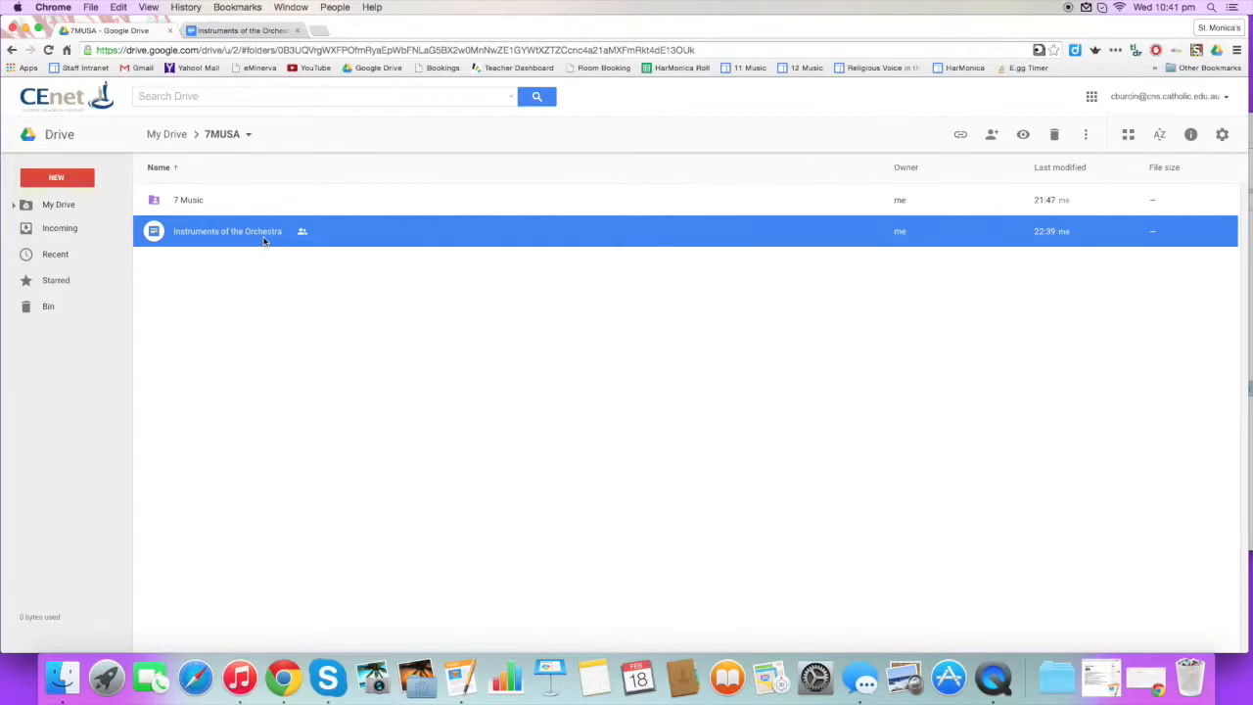
Open the document's File > Share dialog and enter the student's school email address.
{"action": "left_click", "coordinate": [231, 32]}
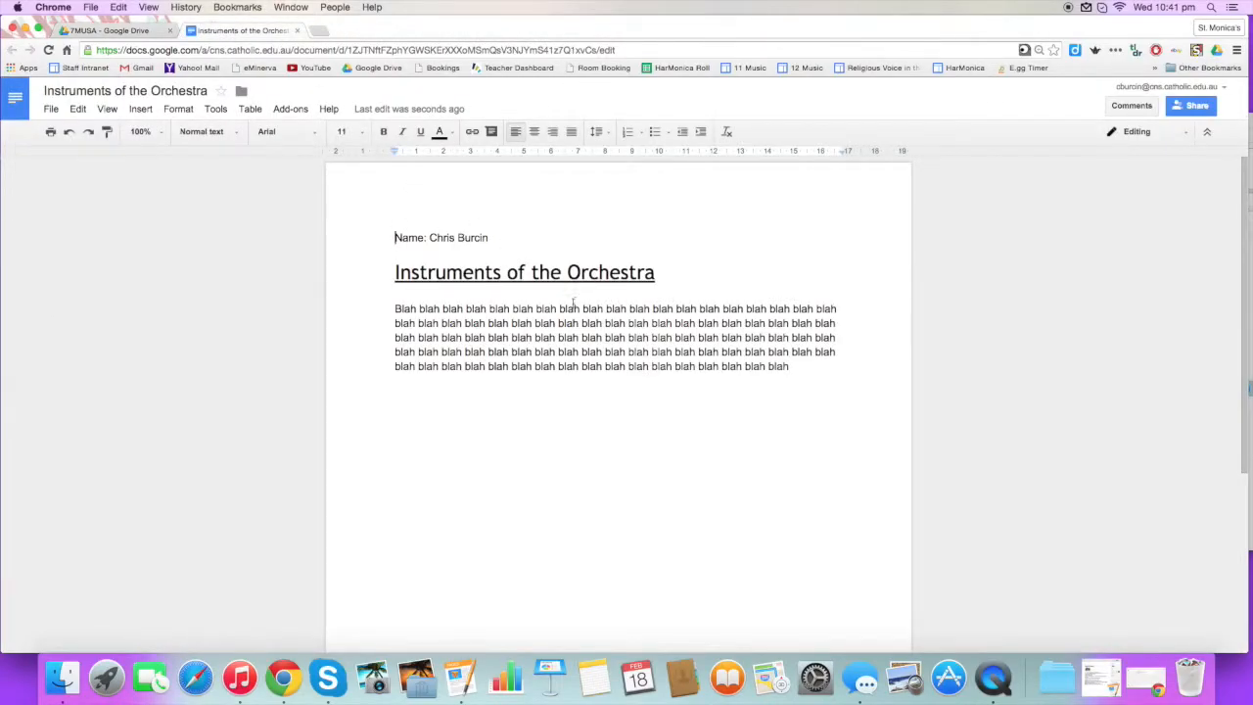
{"action": "left_click", "coordinate": [51, 109]}
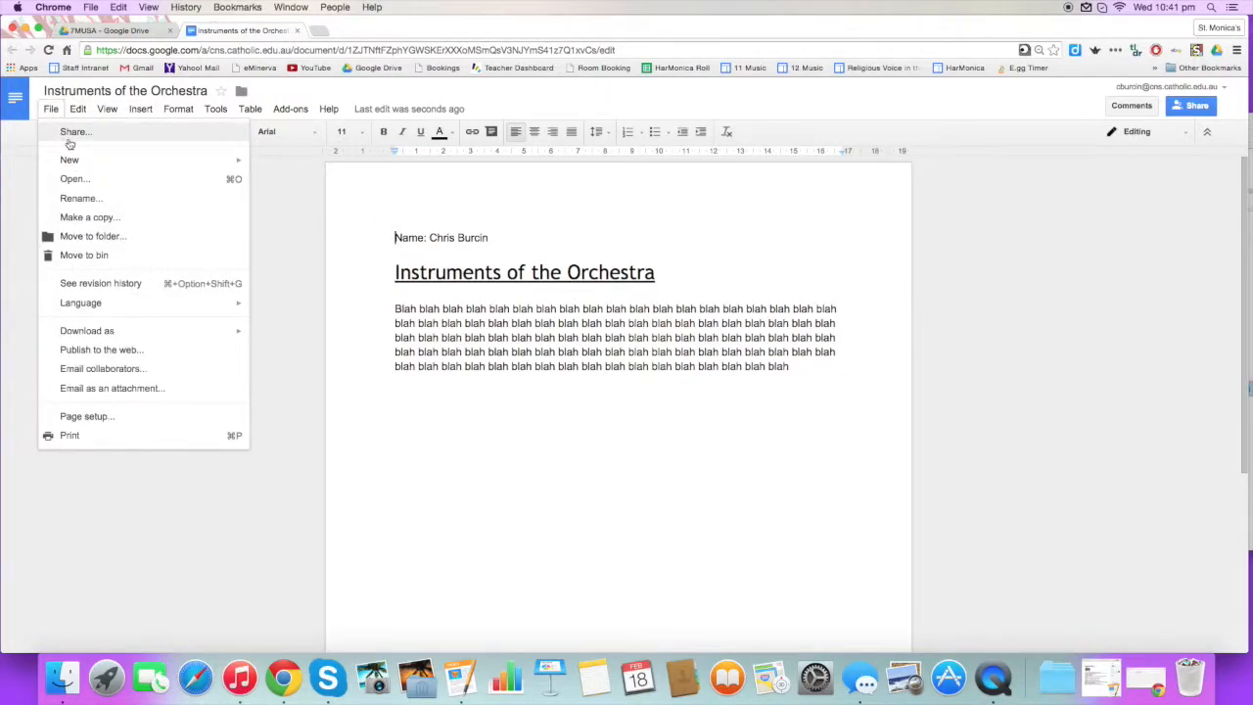
{"action": "left_click", "coordinate": [71, 135]}
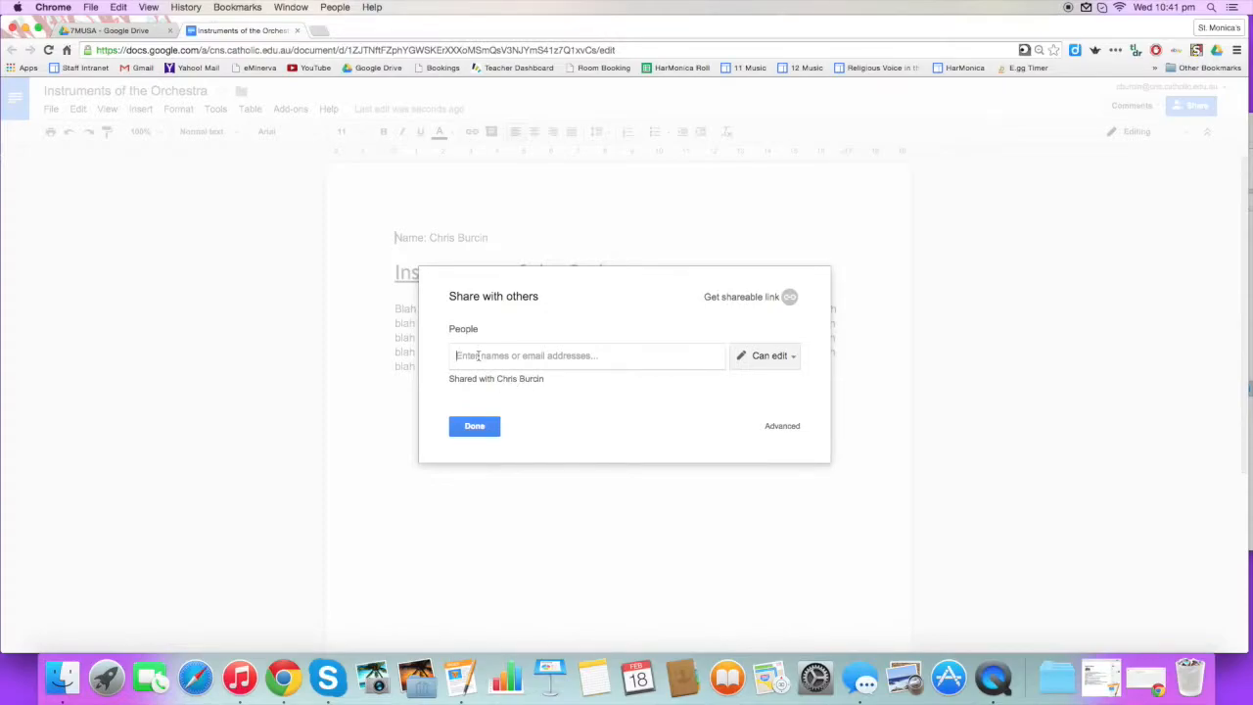
{"action": "left_click", "coordinate": [478, 356]}
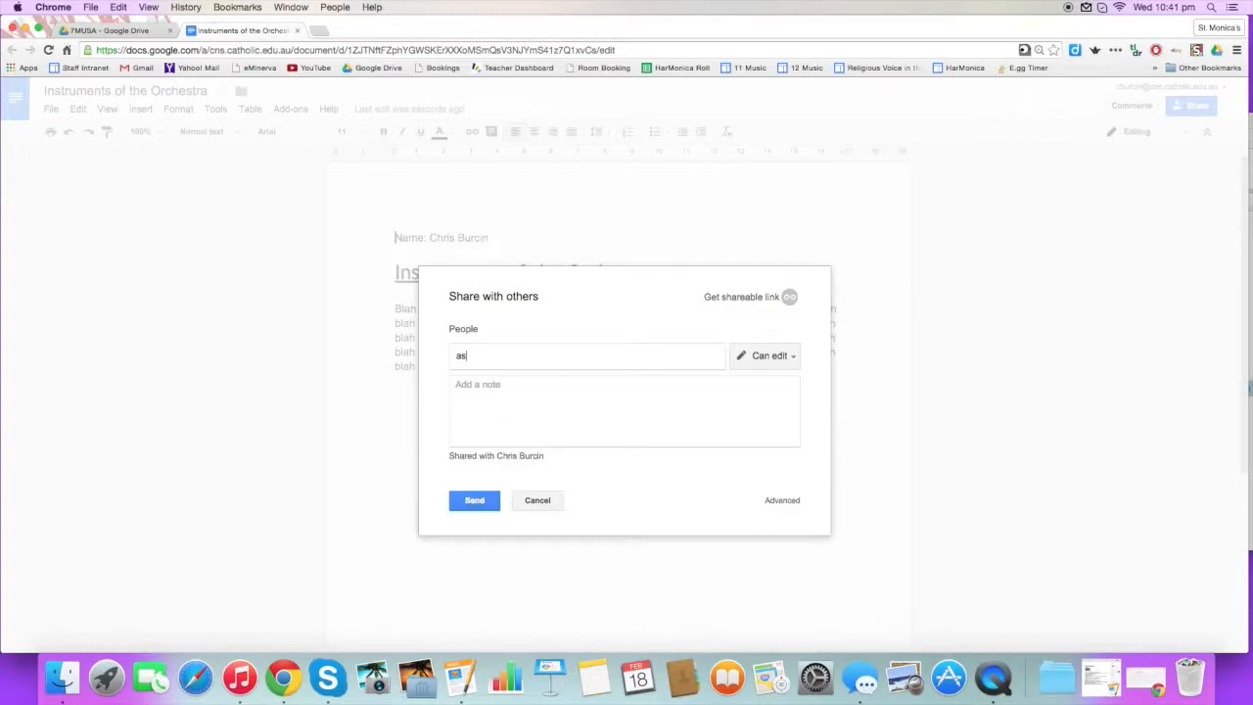
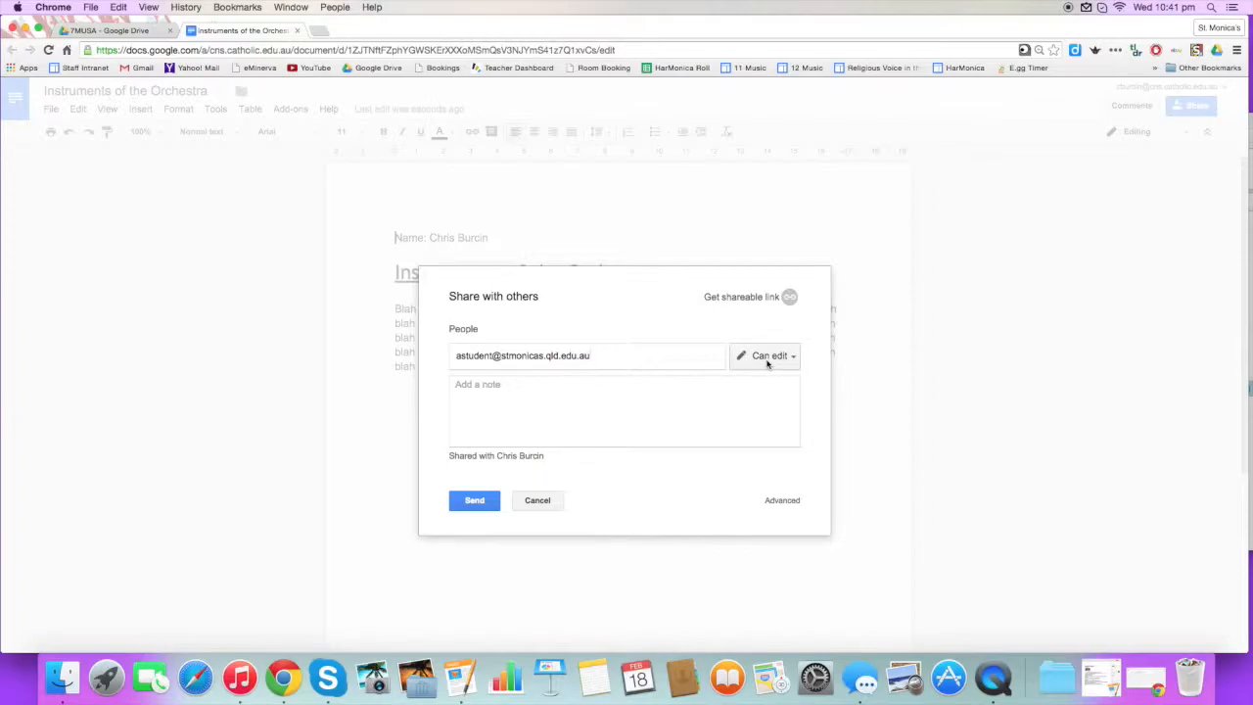
Keep Can edit access, add a short greeting note about sharing the doc, and send the invitation.
{"action": "left_click", "coordinate": [768, 359]}
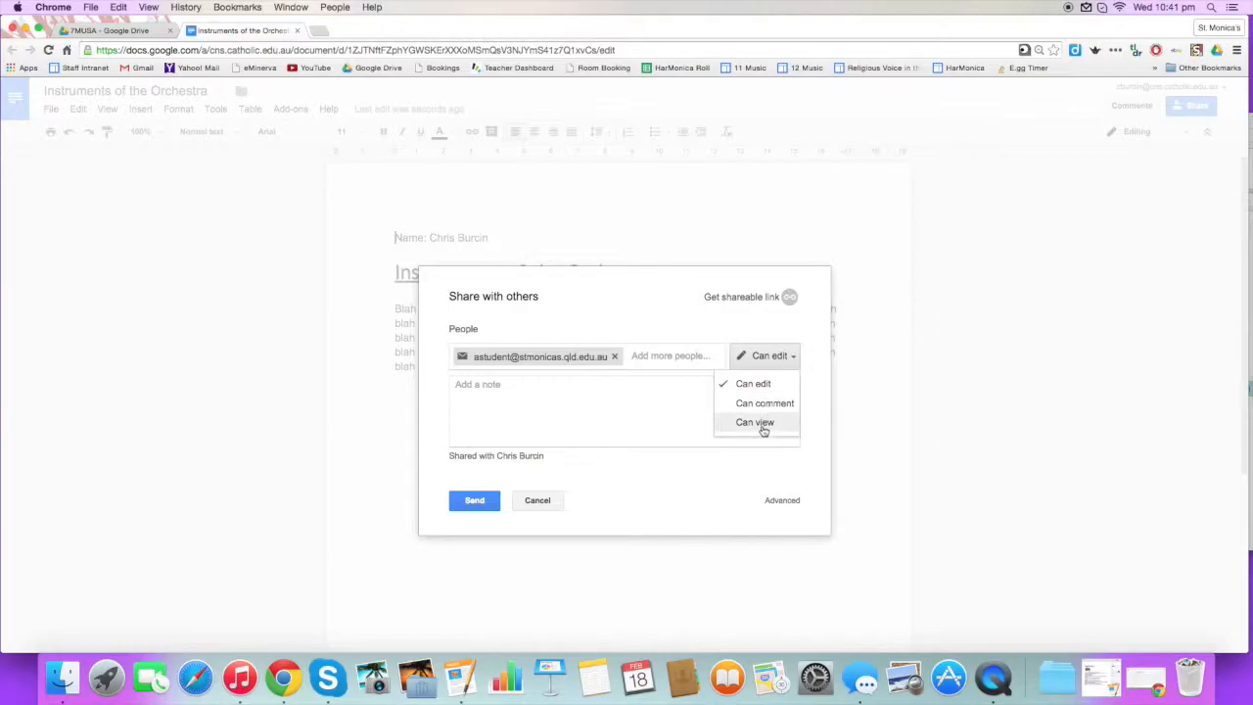
{"action": "left_click", "coordinate": [610, 408]}
{"action": "type", "text": "Hello A,"}
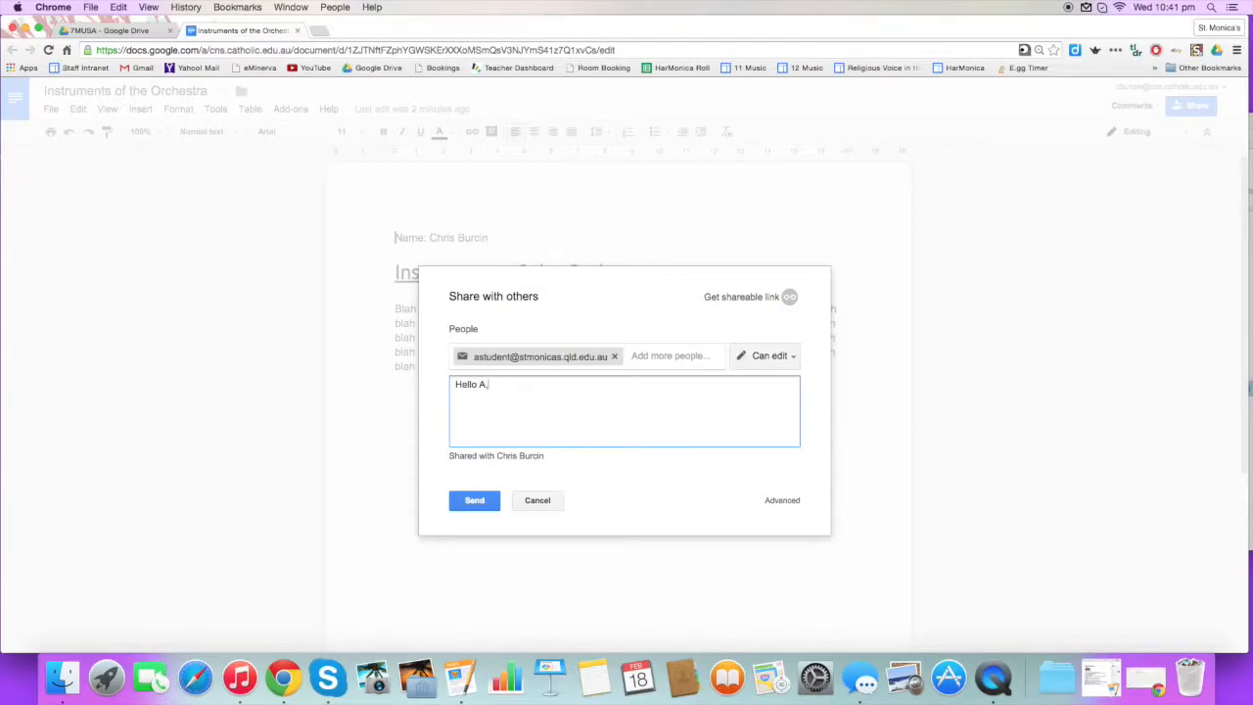
{"action": "type", "text": "  I am sharing this doc with you.  Kind regardsm"}
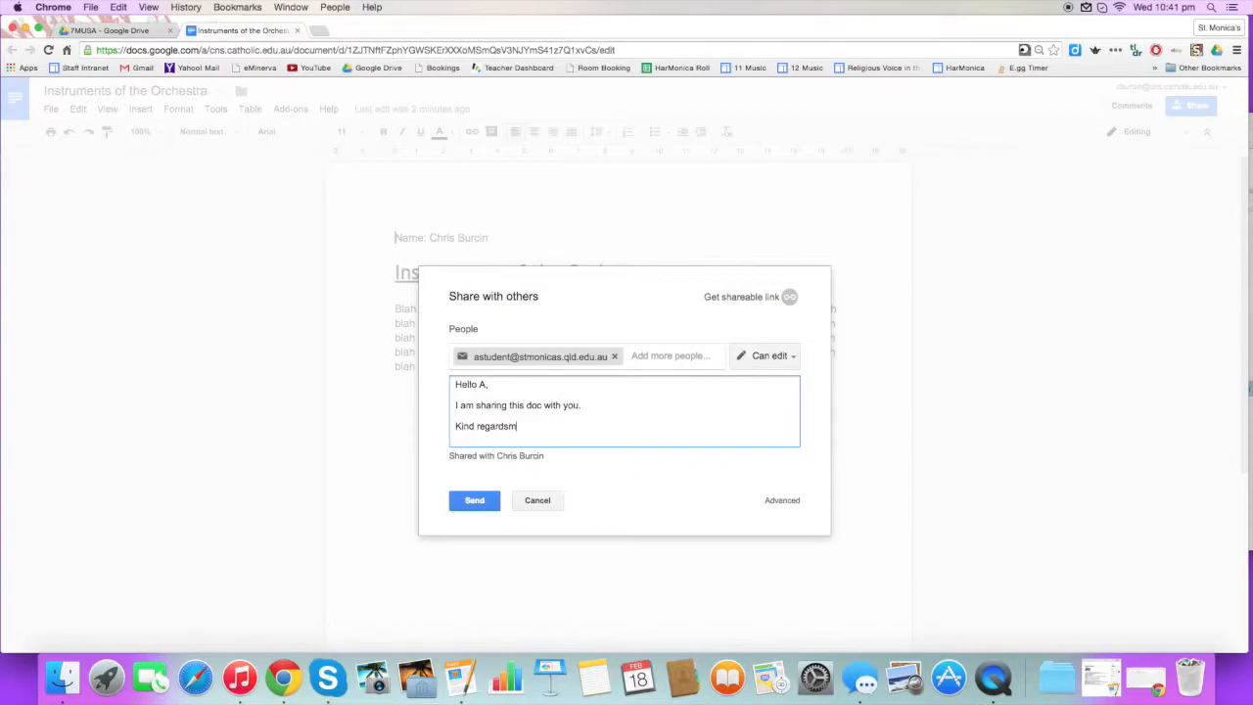
{"action": "key", "text": "BackSpace"}
{"action": "type", "text": ",  Chris"}
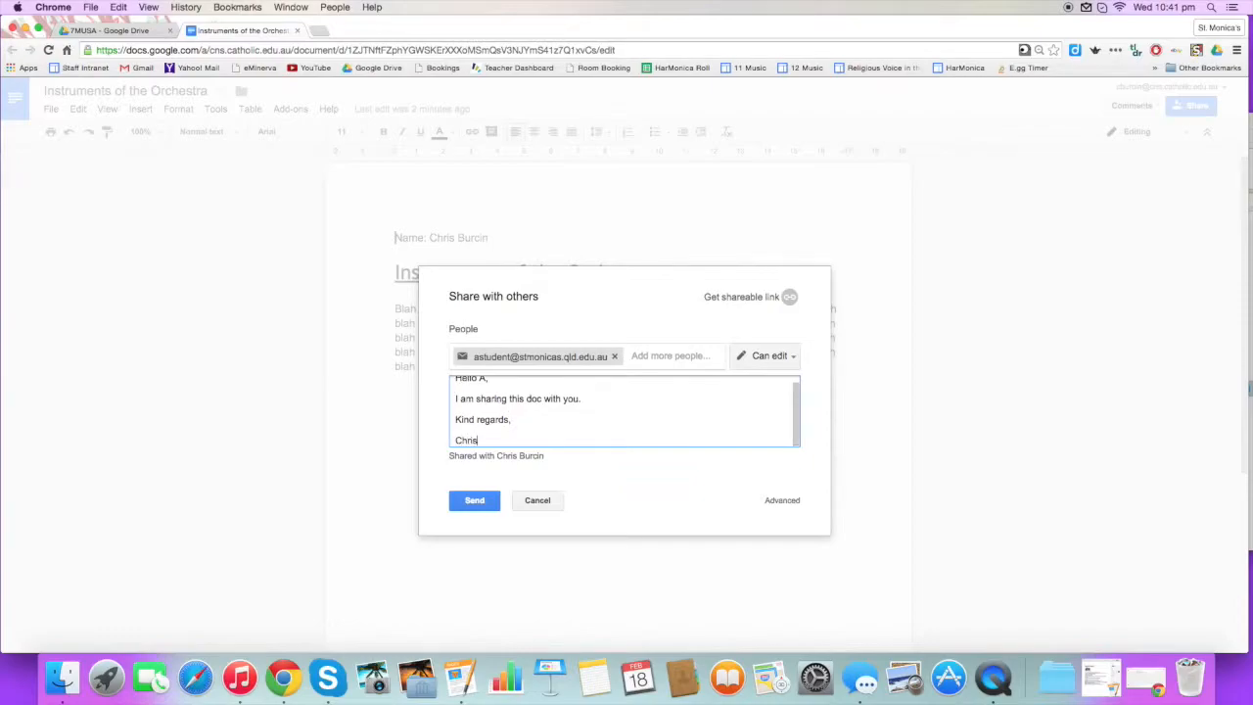
{"action": "left_click", "coordinate": [475, 504]}
Close the share dialog, reopen File > Share and open Advanced sharing settings to view access.
{"action": "left_click", "coordinate": [503, 431]}
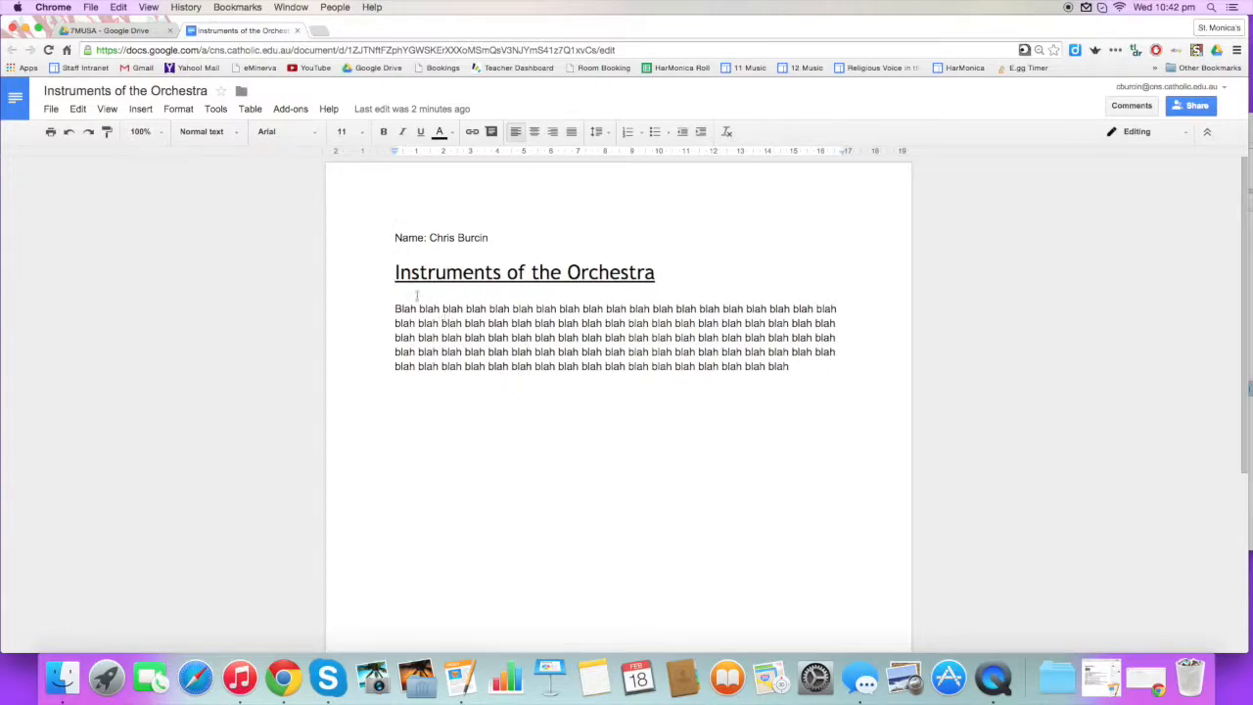
{"action": "left_click", "coordinate": [534, 338]}
{"action": "left_click", "coordinate": [50, 110]}
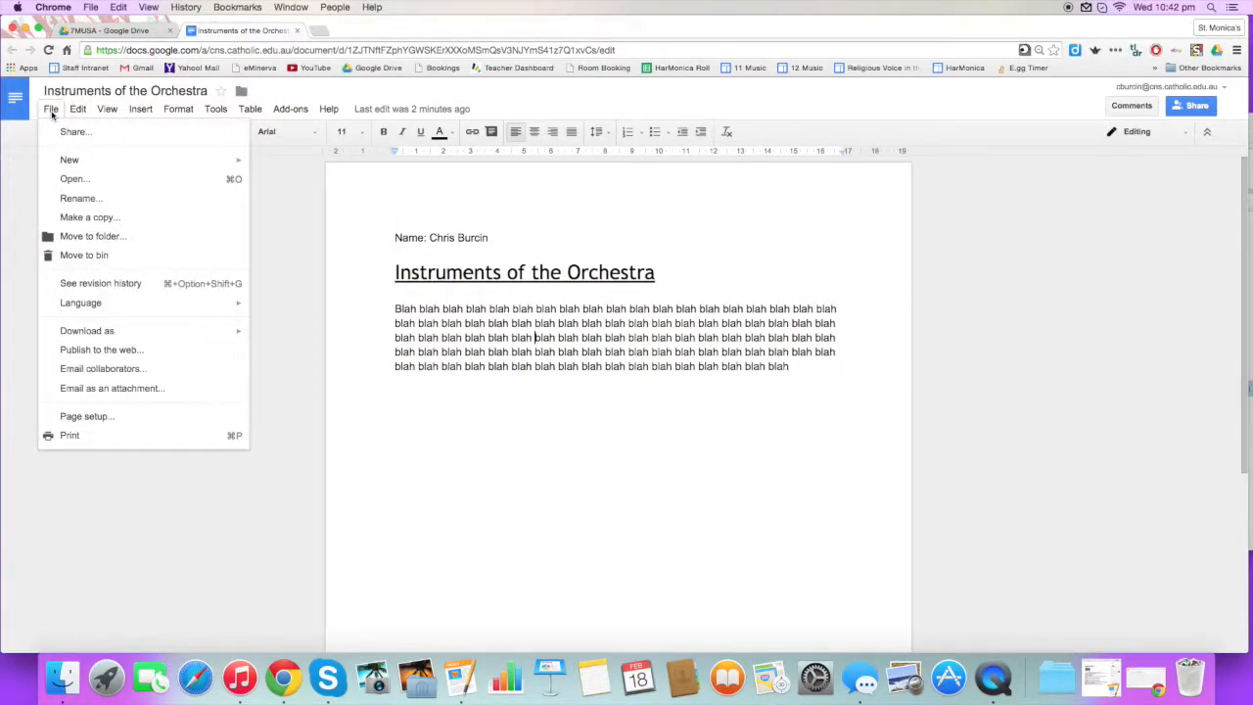
{"action": "left_click", "coordinate": [61, 131]}
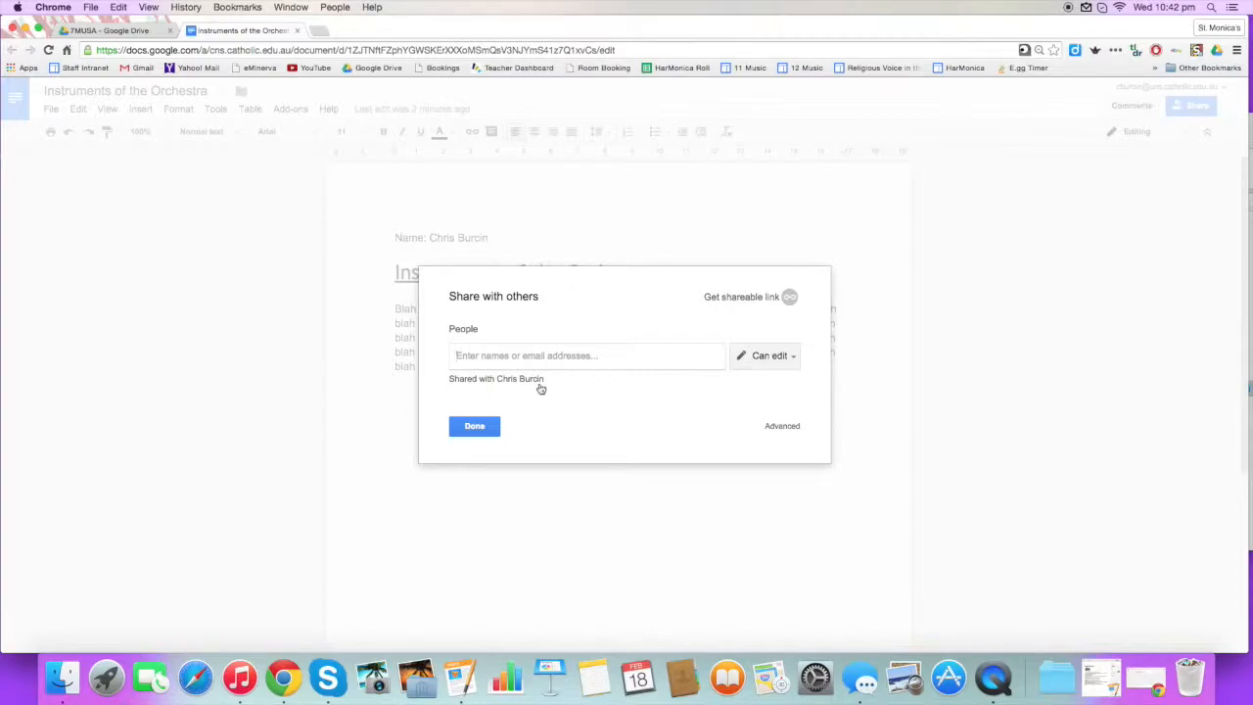
{"action": "left_click", "coordinate": [782, 428]}
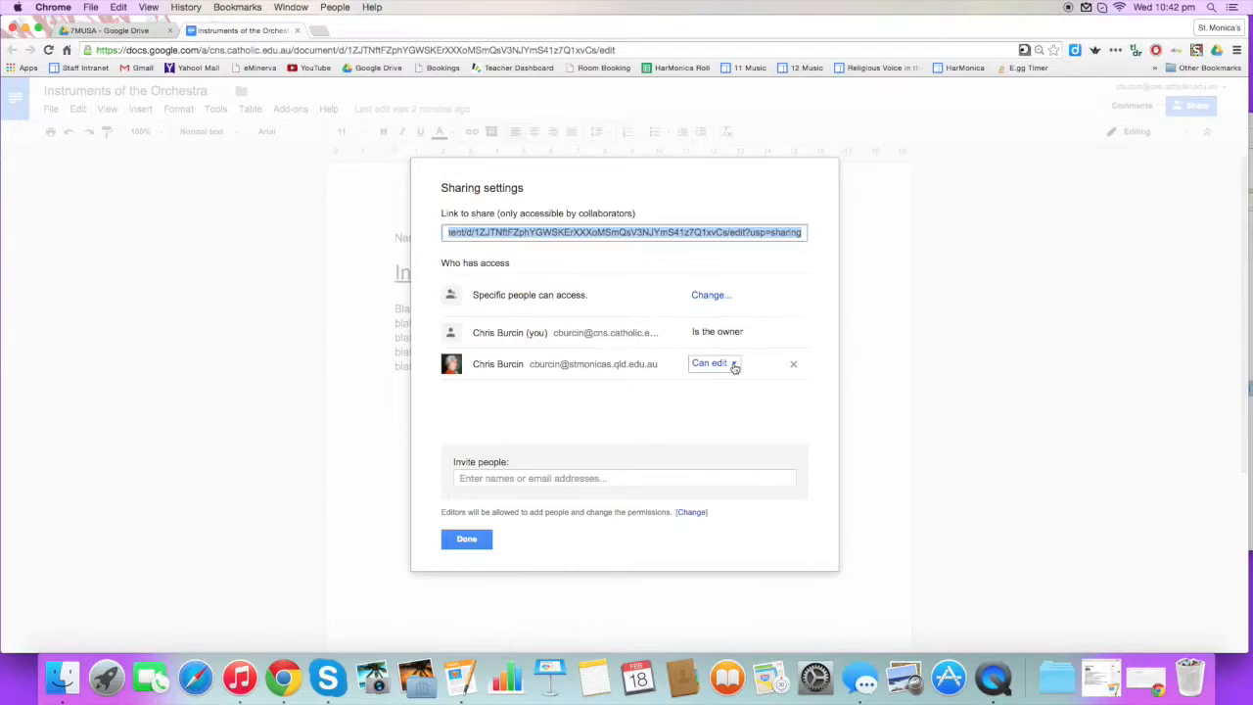
Close Sharing settings and bring the Drive tab back to the top-level My Drive listing.
{"action": "left_click", "coordinate": [471, 542]}
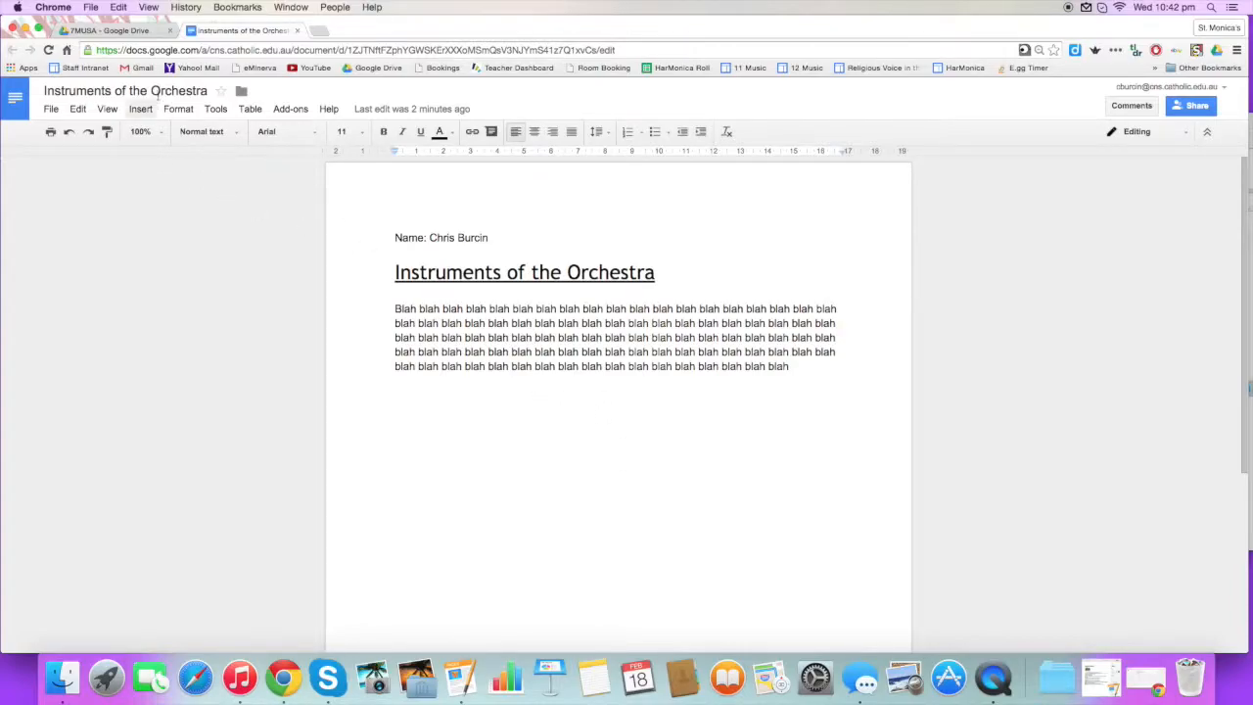
{"action": "left_click", "coordinate": [137, 31]}
{"action": "left_click", "coordinate": [69, 204]}
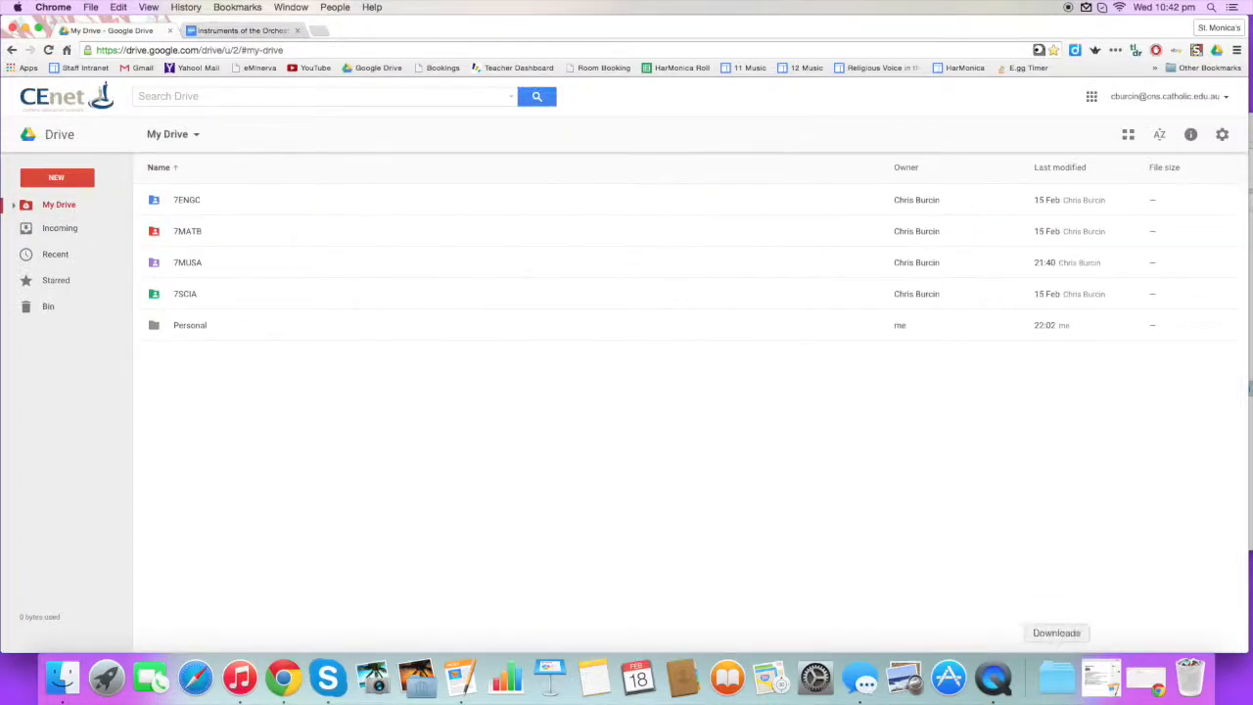
{"action": "left_click", "coordinate": [996, 680]}
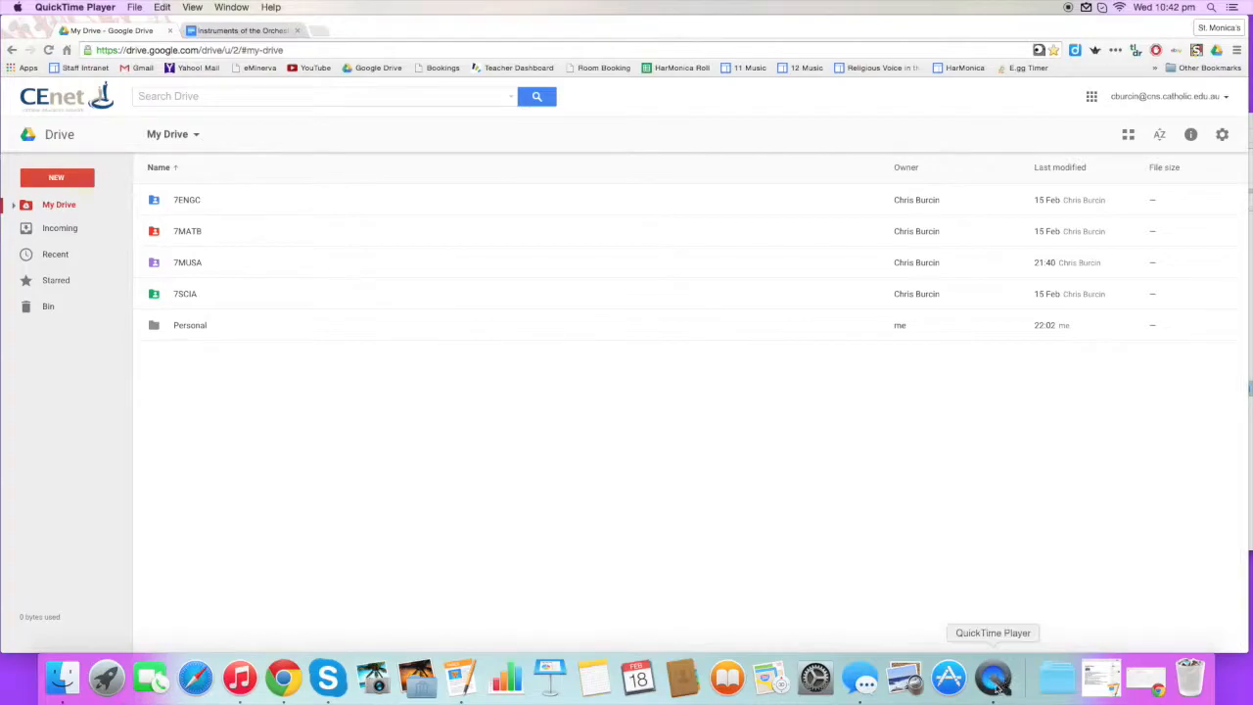